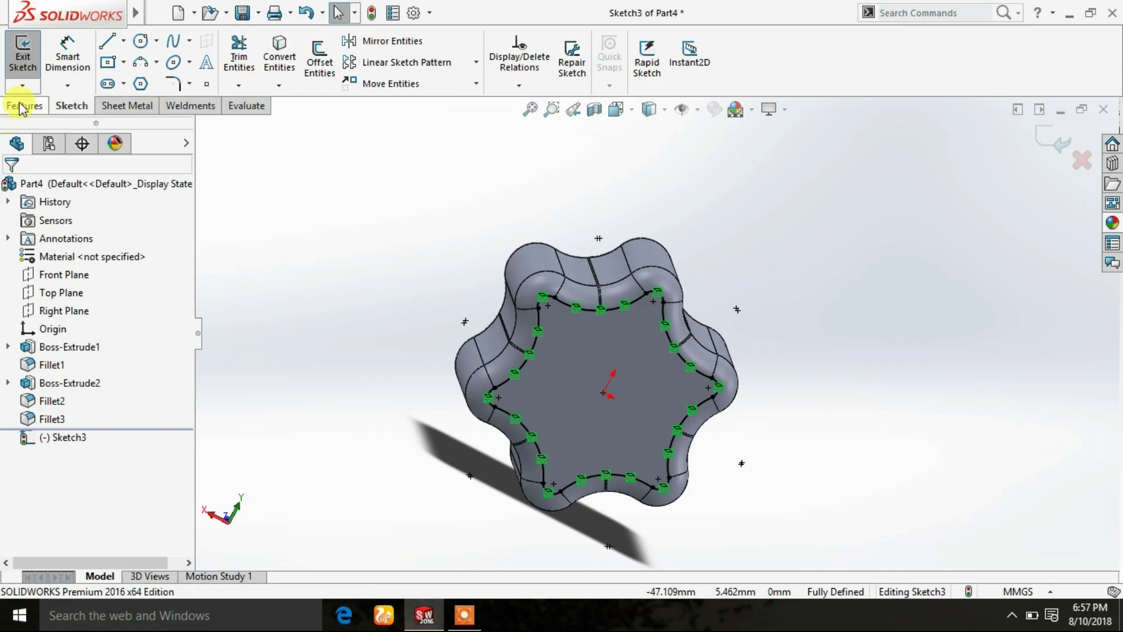
# Extrude the sketched star outline on the end face outward by 12 mm, merged with the body
pyautogui.click(31, 55)
pyautogui.moveTo(463, 308); pyautogui.dragTo(539, 368, button='middle')
pyautogui.click(419, 306)
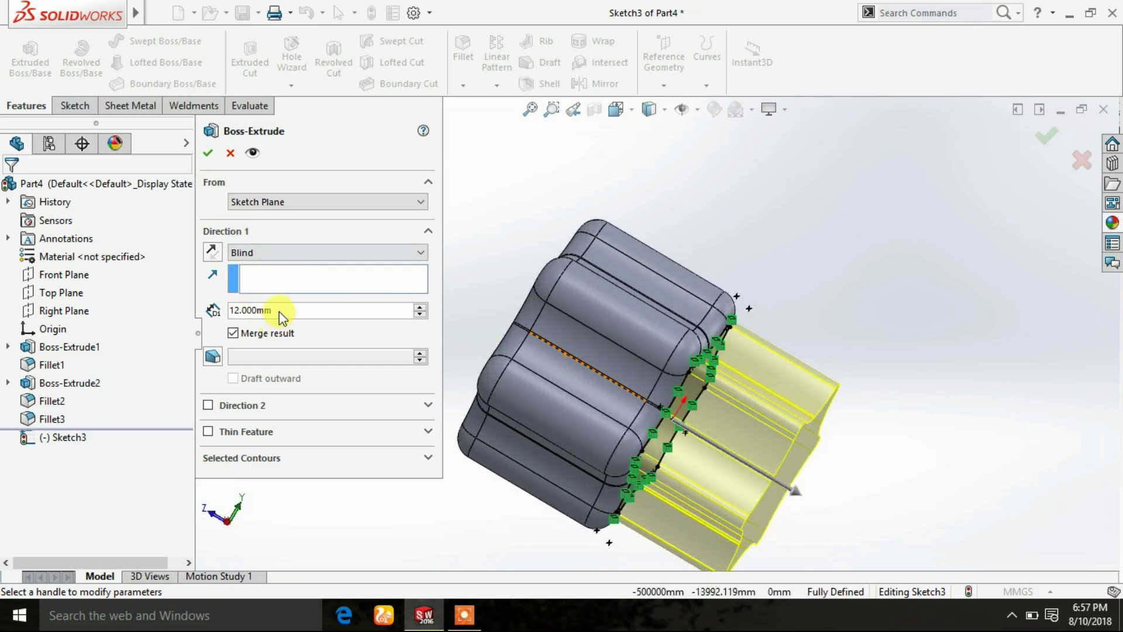
pyautogui.click(211, 155)
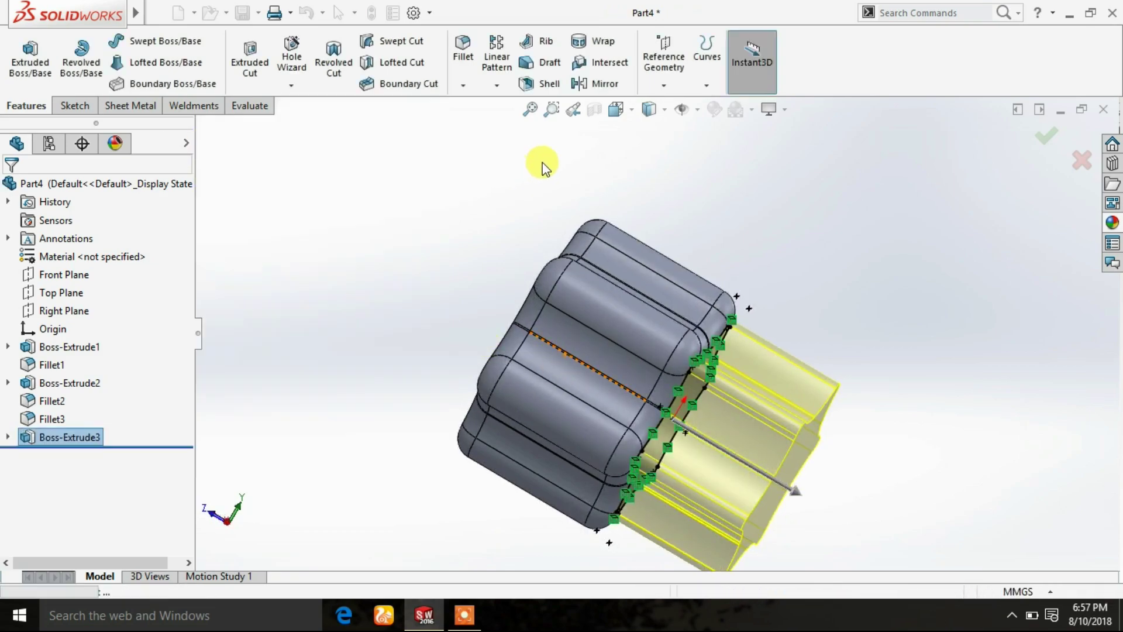
# Start a new sketch on the flat end face of the narrower star-shaped section
pyautogui.scroll(3, 595, 357)
pyautogui.moveTo(595, 356); pyautogui.dragTo(494, 386, button='middle')
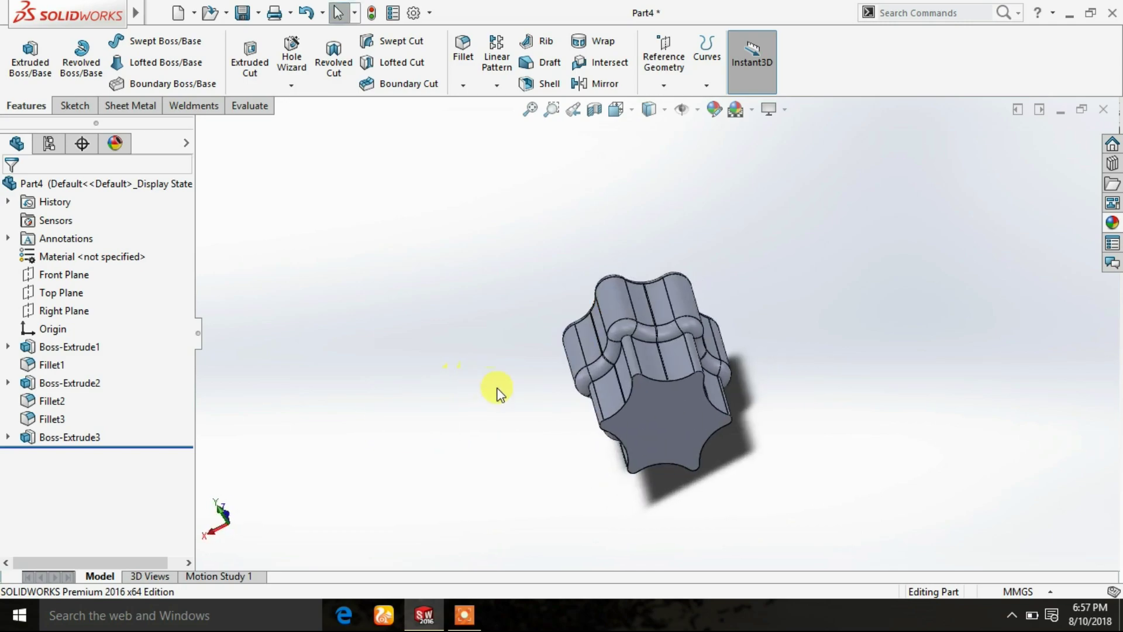
pyautogui.click(682, 430)
pyautogui.click(747, 380)
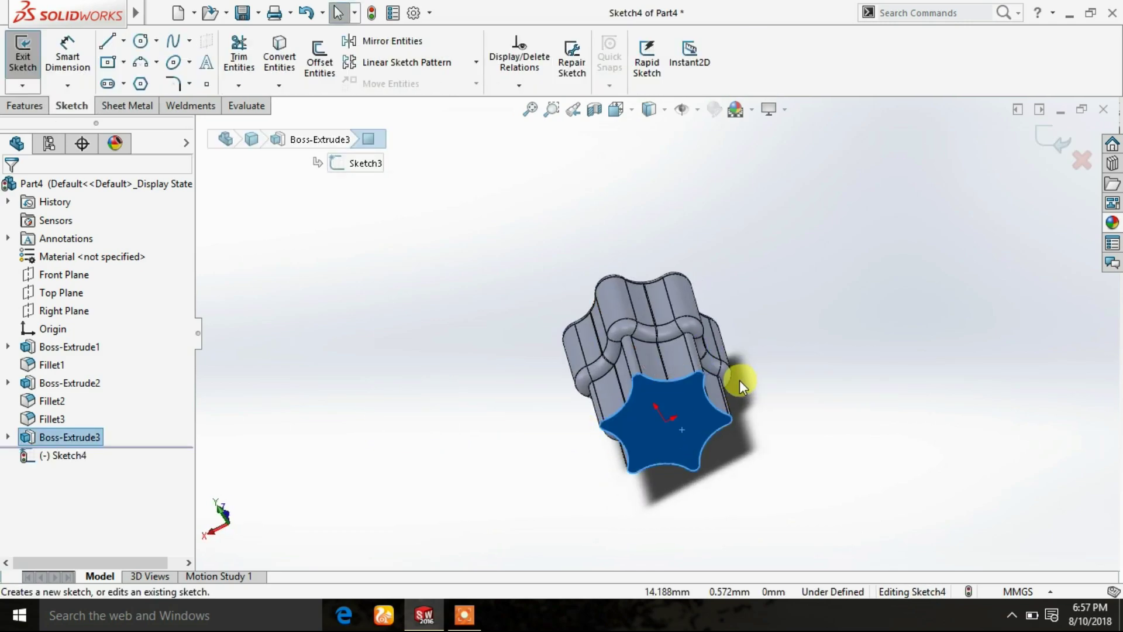
# Try a 5 mm outward offset of the end face's outline and undo it
pyautogui.click(323, 65)
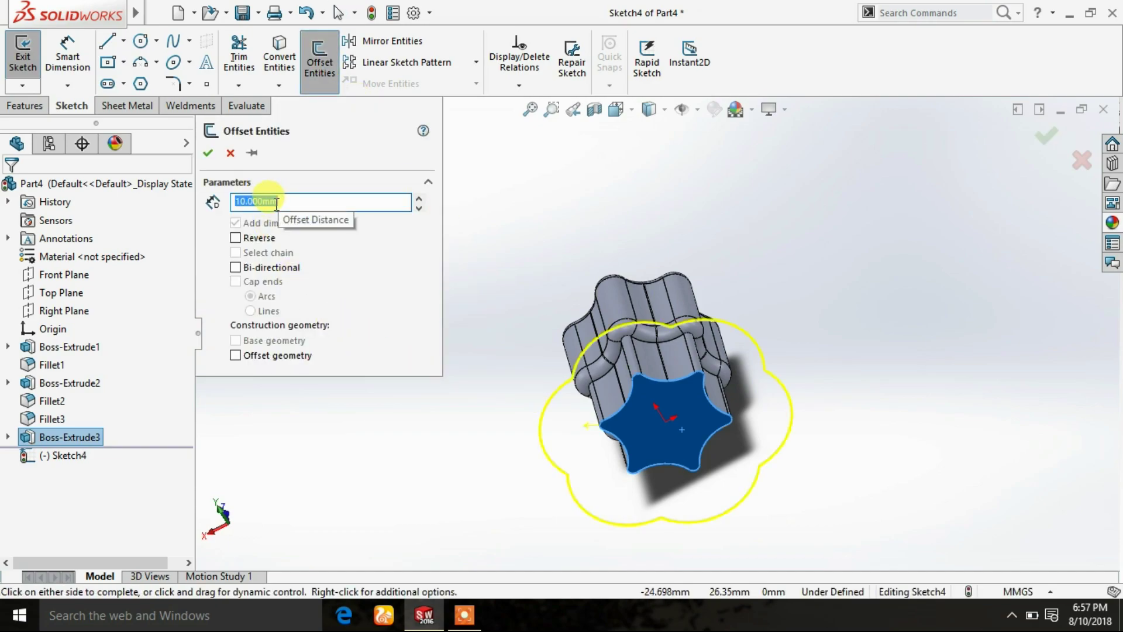
pyautogui.press('Return')
pyautogui.moveTo(515, 406); pyautogui.dragTo(630, 447, button='middle')
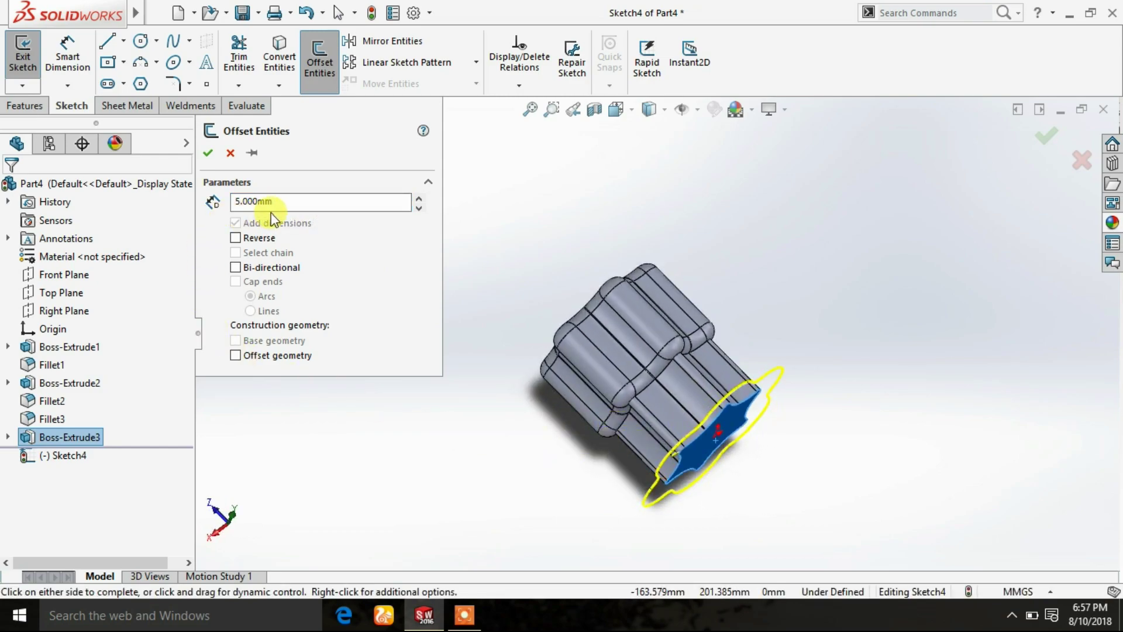
pyautogui.press('Return')
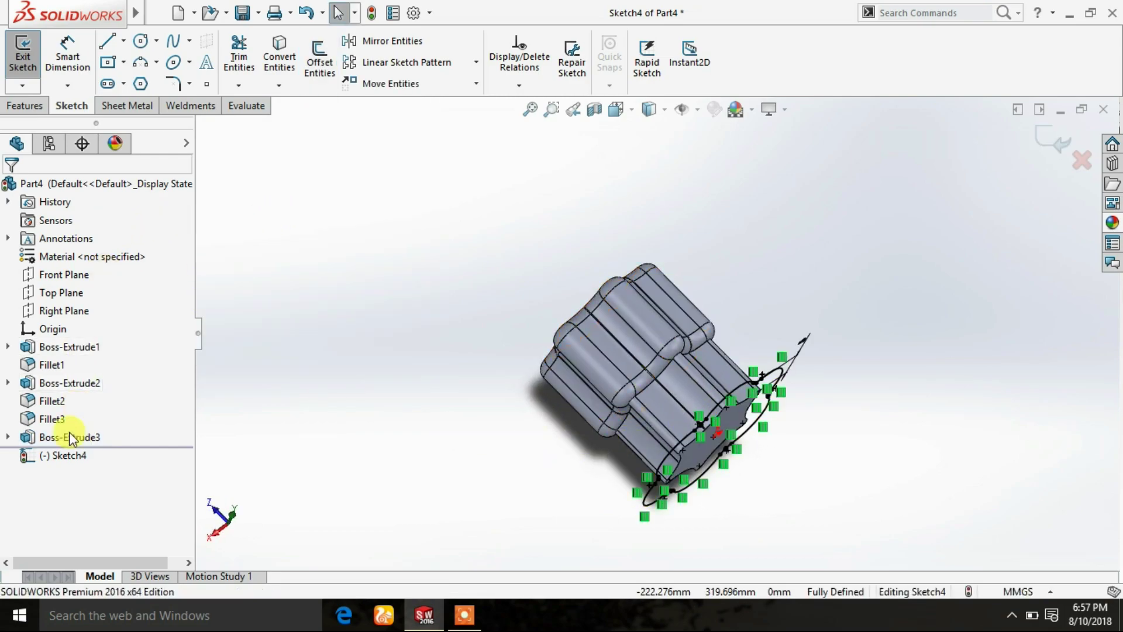
pyautogui.press('Escape')
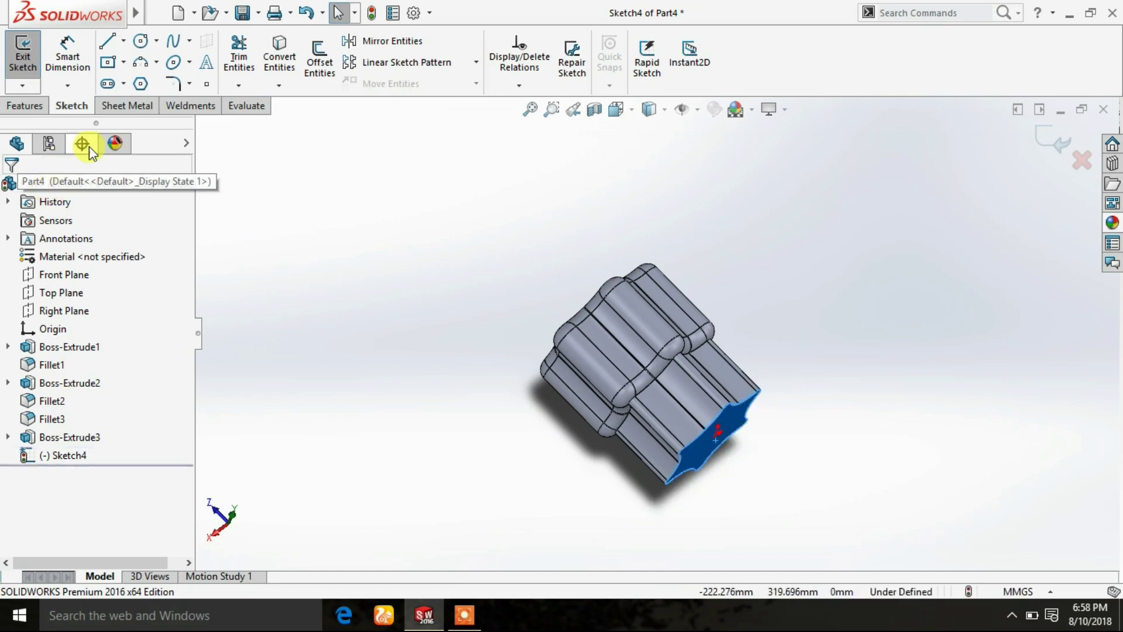
# Offset the end face's outline outward by 2 mm in the sketch
pyautogui.click(319, 59)
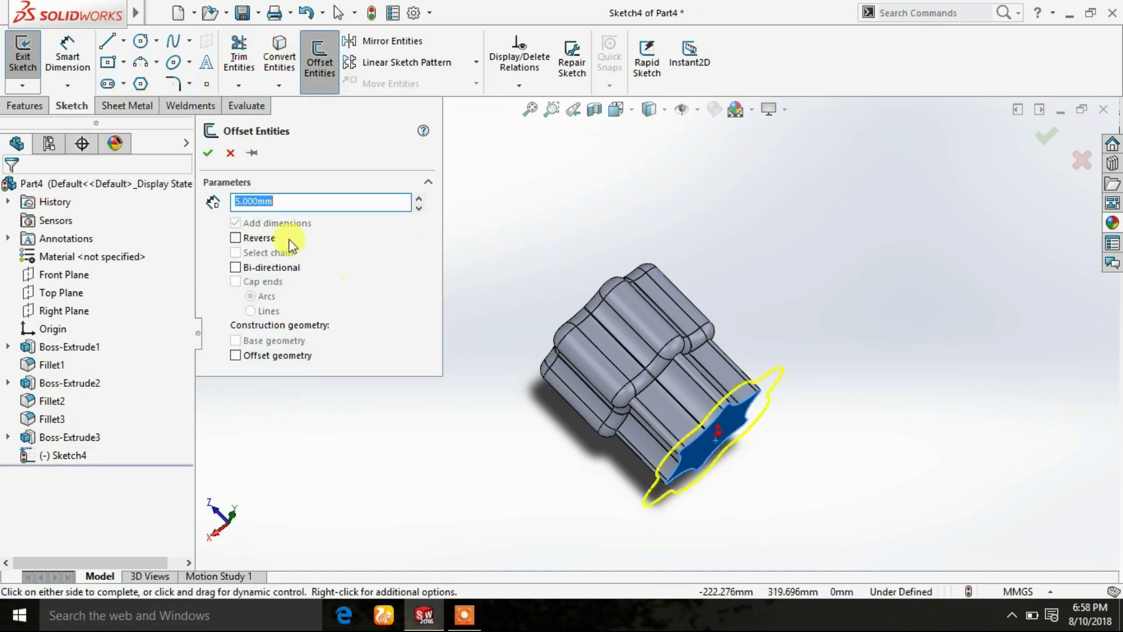
pyautogui.write('2')
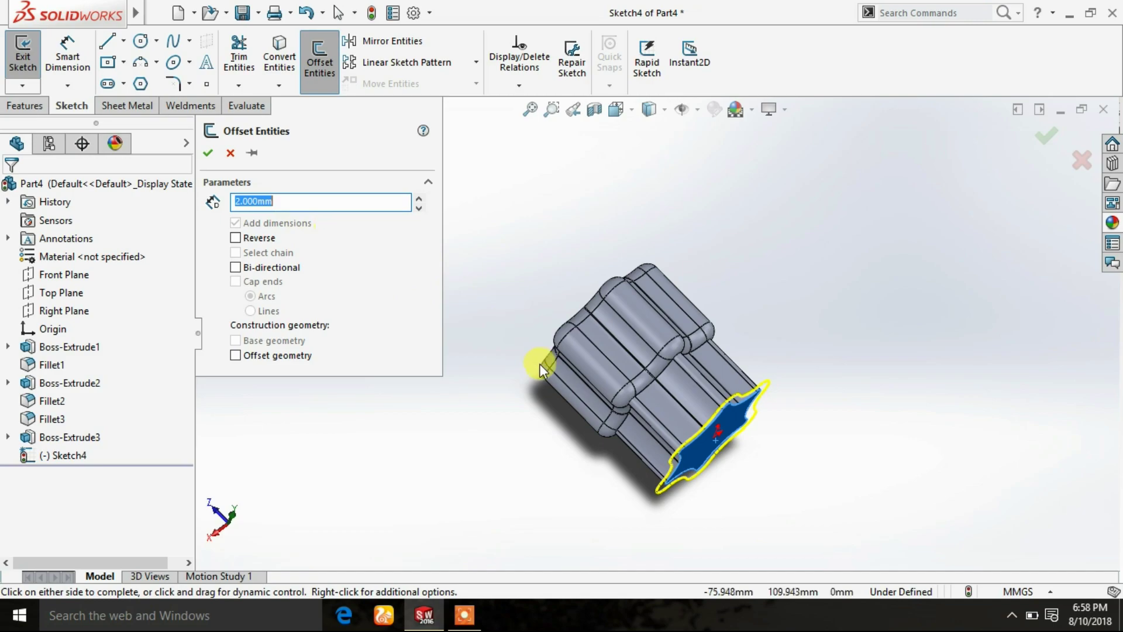
pyautogui.moveTo(539, 365); pyautogui.dragTo(509, 289, button='middle')
pyautogui.click(208, 154)
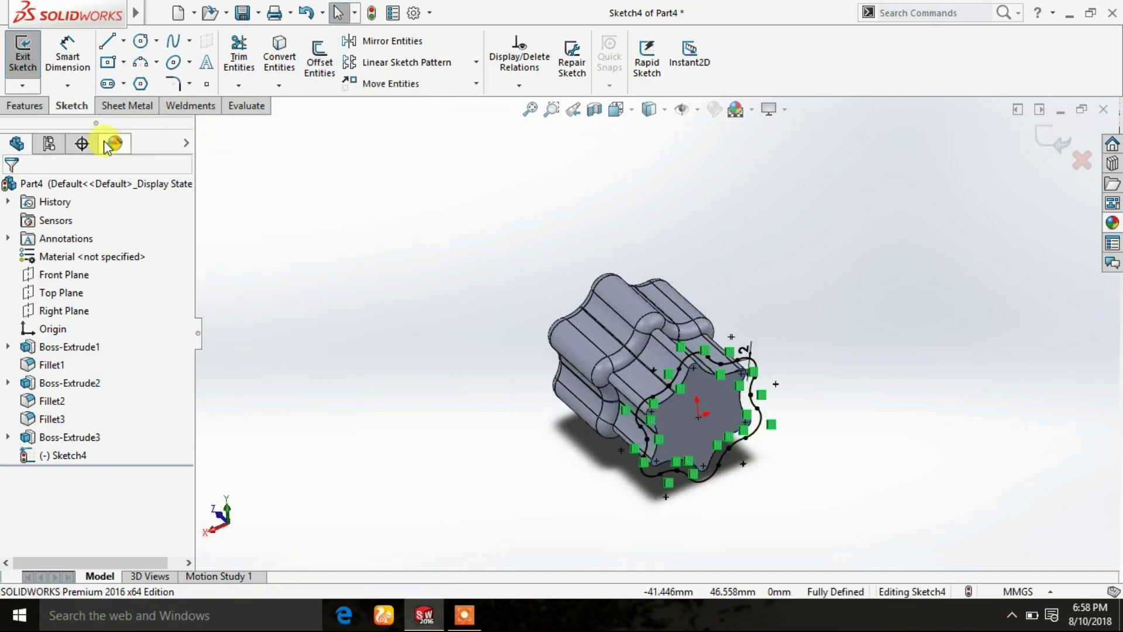
# Extrude the offset star profile 72 mm away from the narrow section as a blind boss merged with the body
pyautogui.click(22, 107)
pyautogui.click(31, 56)
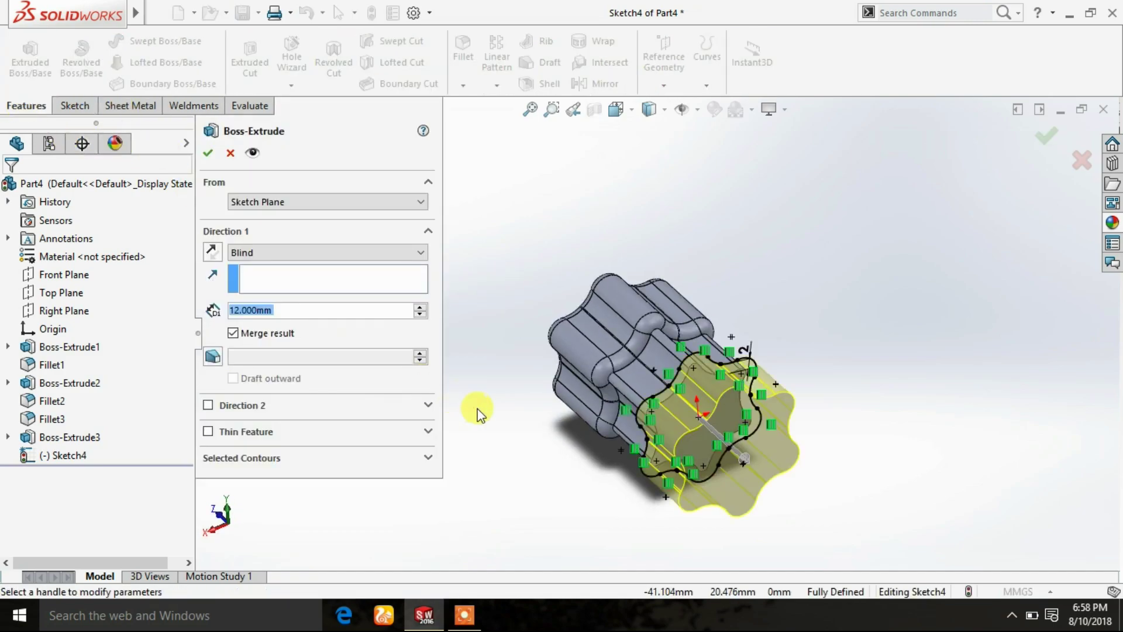
pyautogui.click(420, 308)
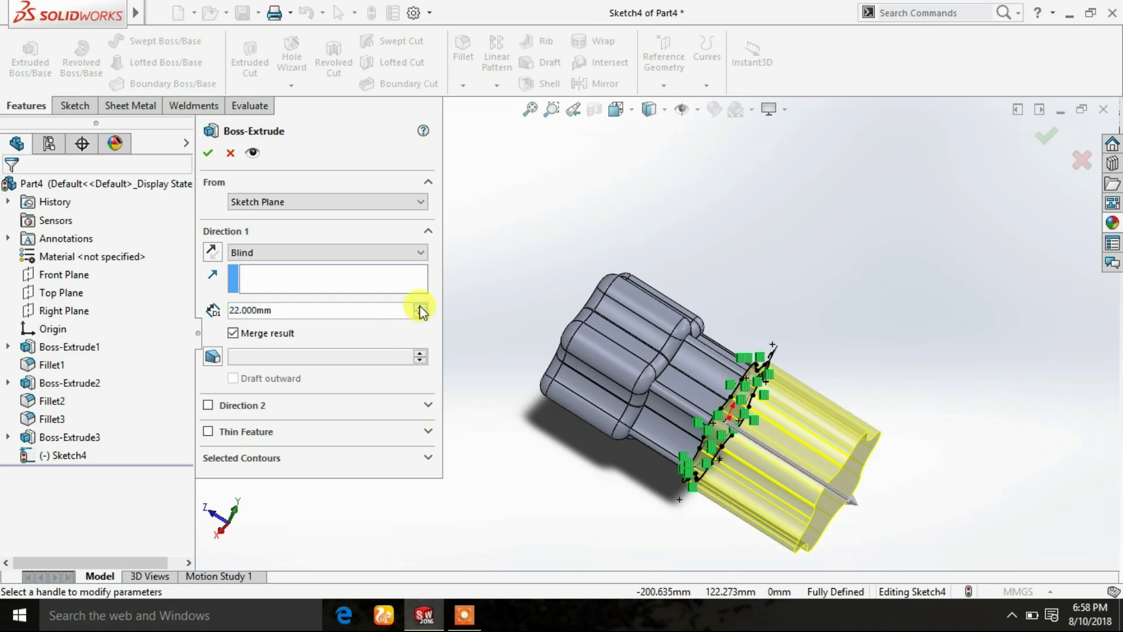
pyautogui.click(420, 308)
pyautogui.click(419, 307)
pyautogui.click(419, 307)
pyautogui.click(419, 308)
pyautogui.scroll(2, 589, 377)
pyautogui.scroll(1, 588, 376)
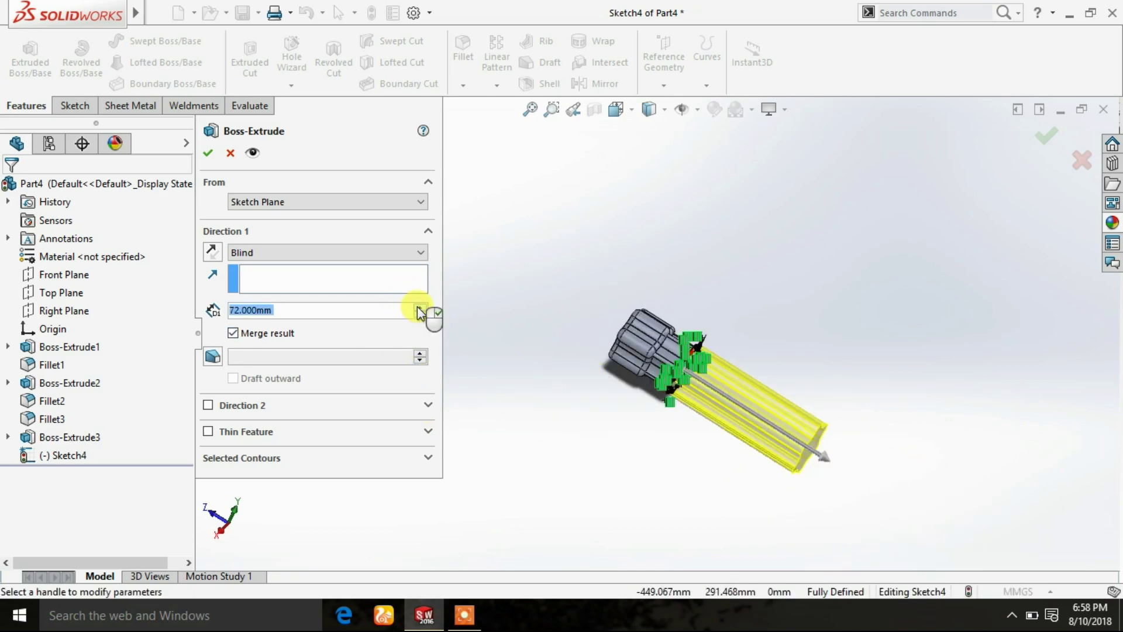
pyautogui.click(420, 307)
pyautogui.click(210, 154)
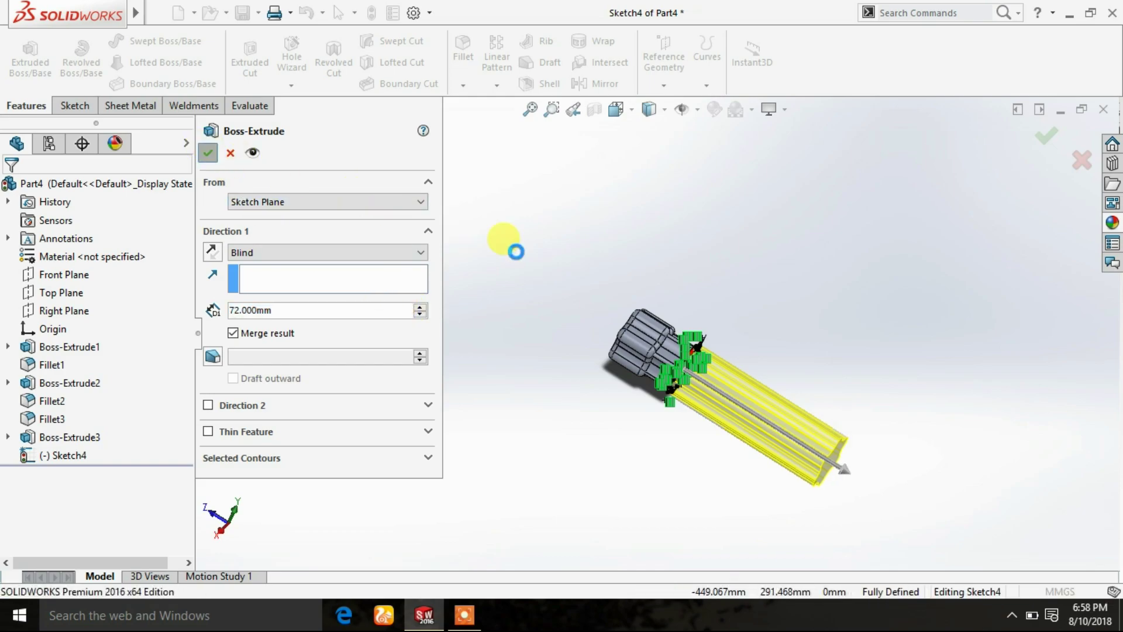
# Start a sketch on the free end face of the long star-shaped section and convert the face's outline into sketch entities
pyautogui.moveTo(793, 357); pyautogui.dragTo(783, 426, button='middle')
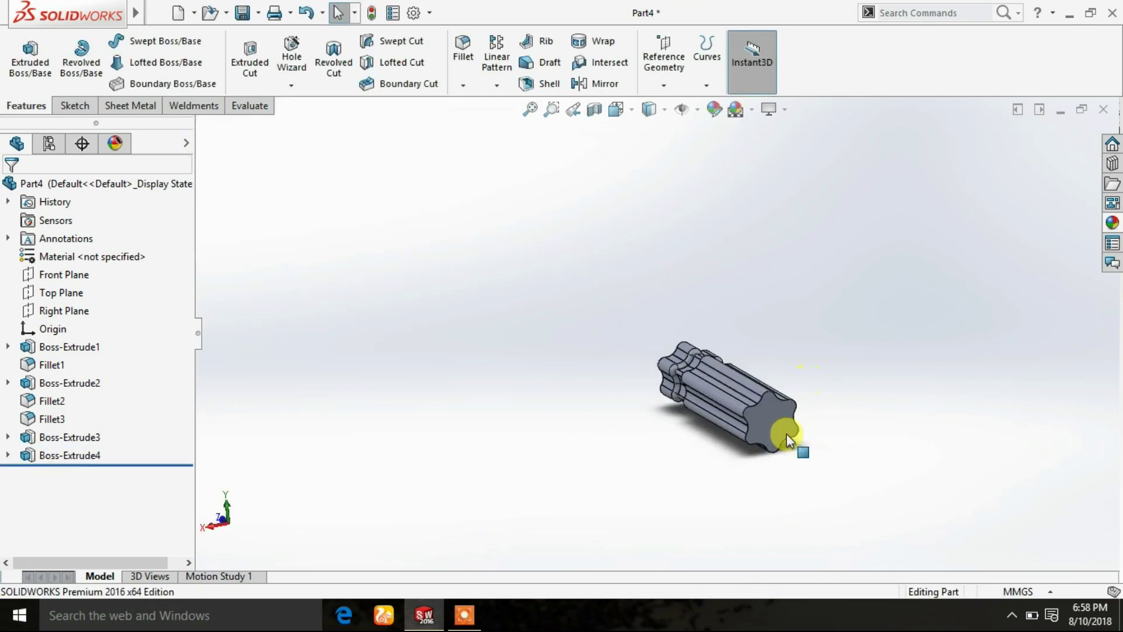
pyautogui.click(781, 422)
pyautogui.click(839, 372)
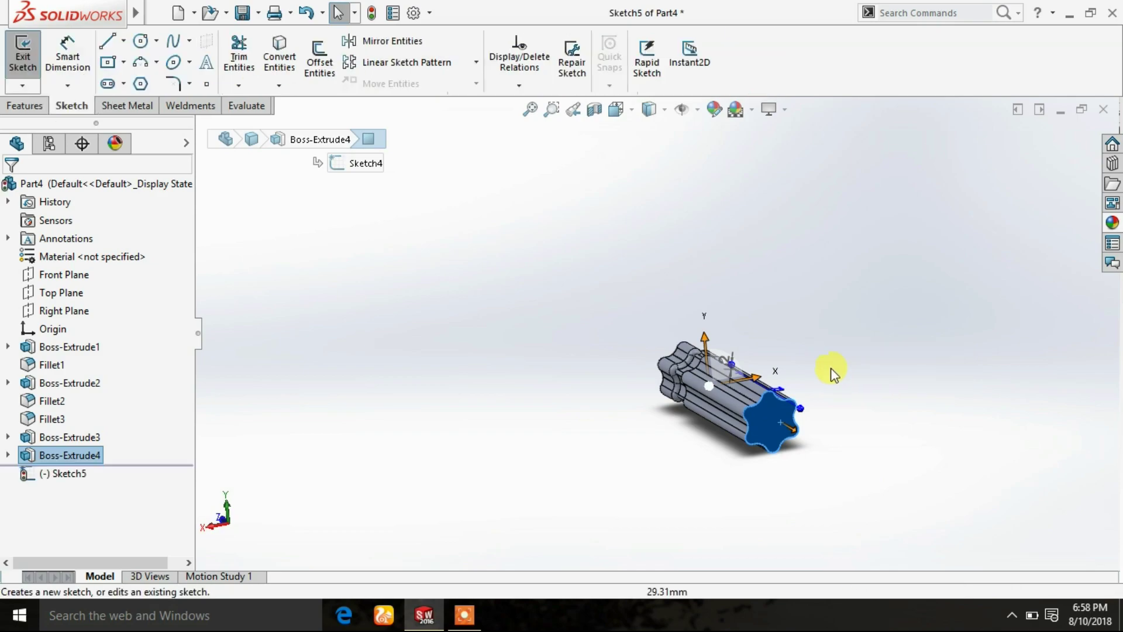
pyautogui.click(275, 53)
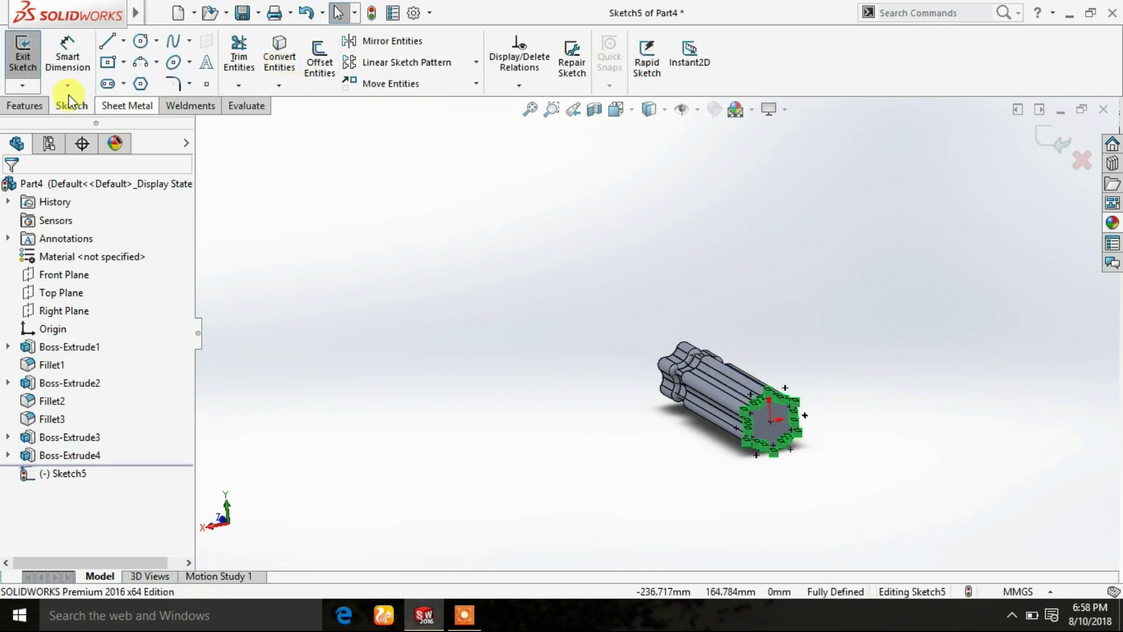
pyautogui.scroll(-3, 713, 409)
pyautogui.scroll(-2, 754, 438)
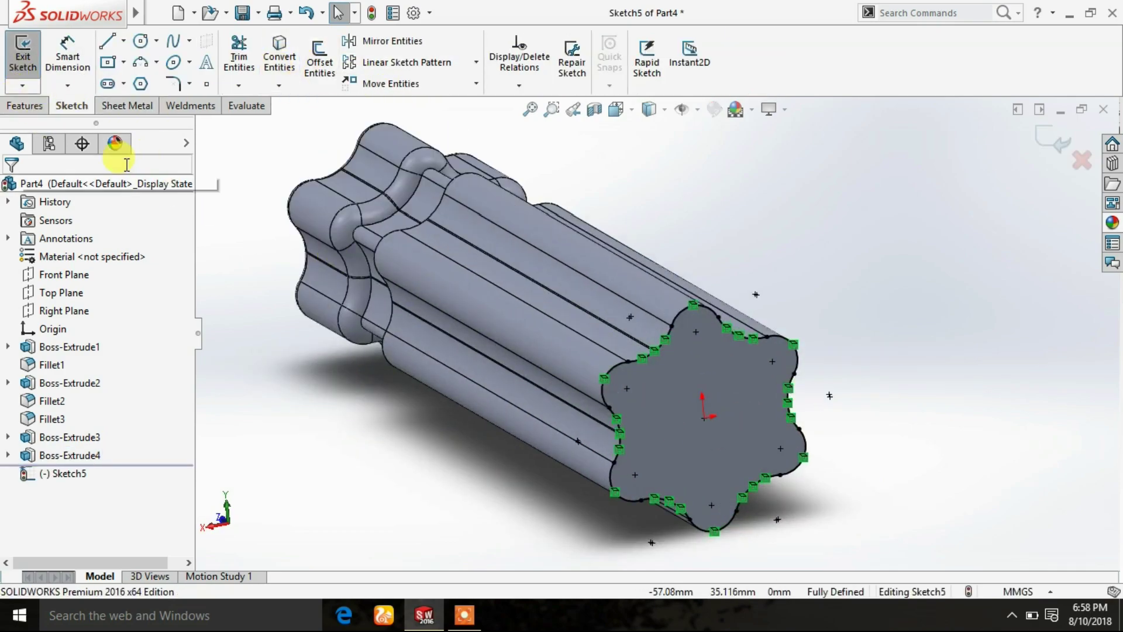
# Extrude the converted outline outward by 5 mm from the end of the long section
pyautogui.click(26, 105)
pyautogui.click(31, 64)
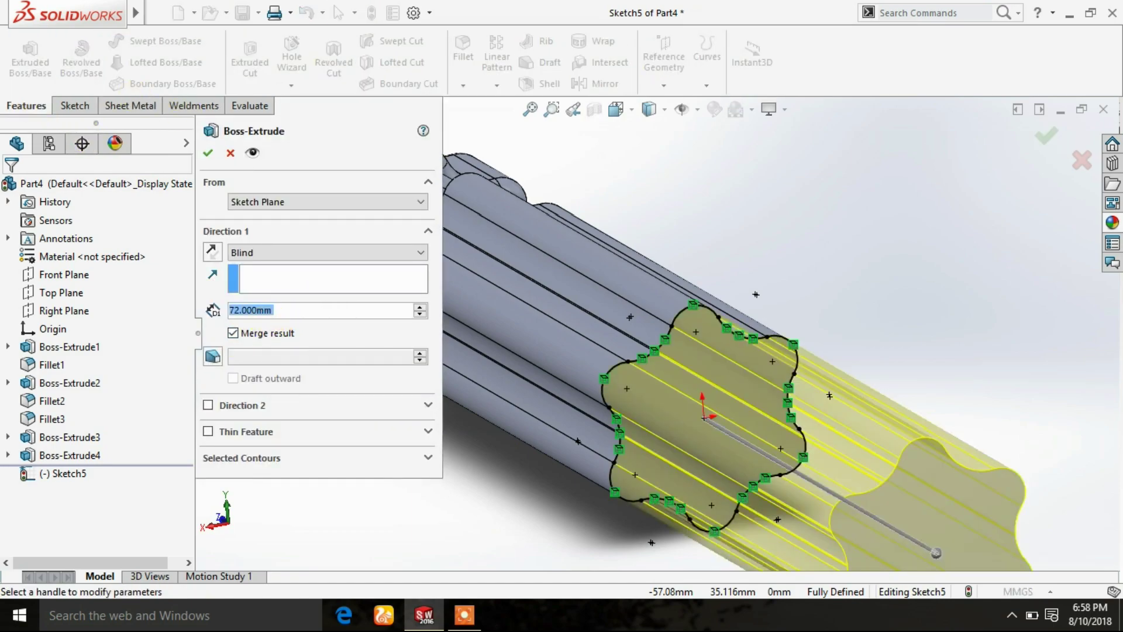
pyautogui.write('5')
pyautogui.press('Return')
pyautogui.click(208, 153)
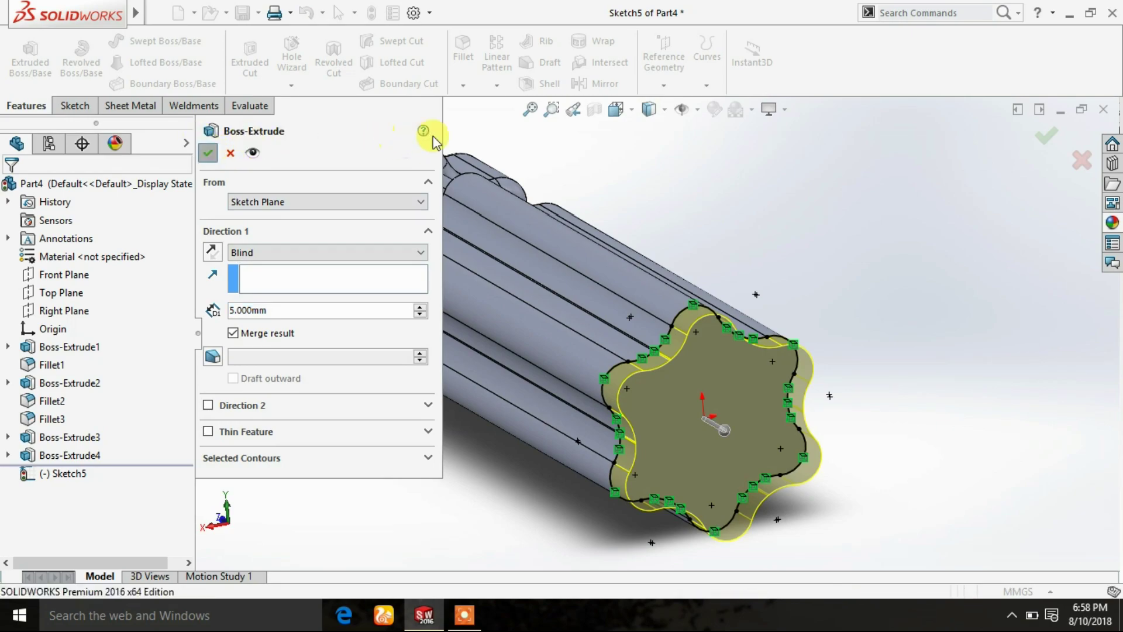
# Fillet the edges of the long section's end face with a 5 mm radius
pyautogui.click(463, 56)
pyautogui.click(707, 423)
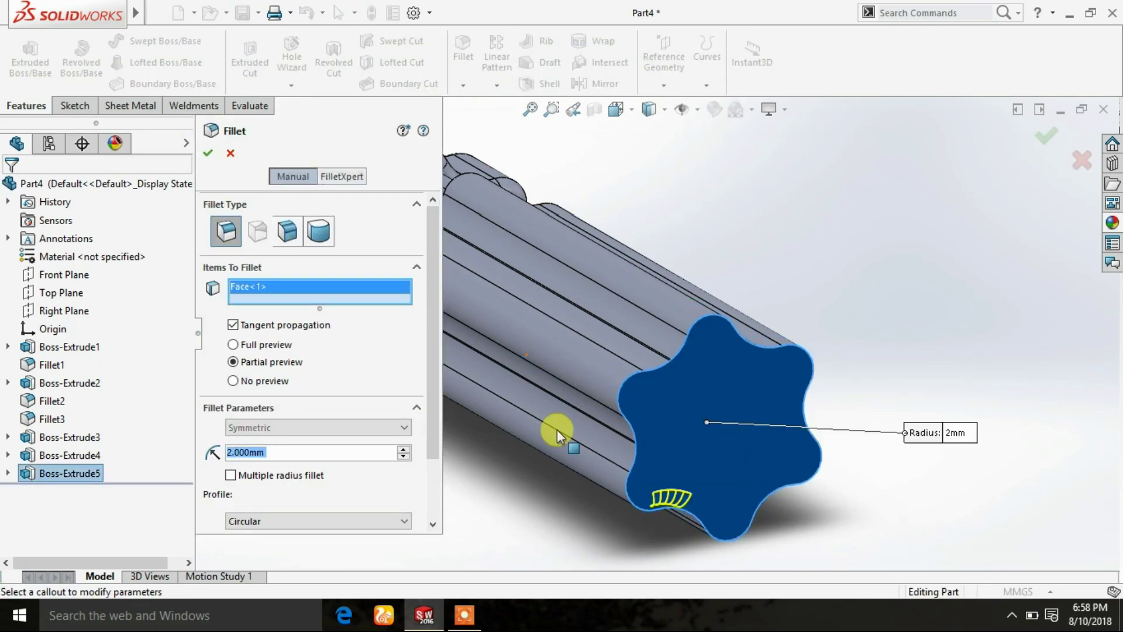
pyautogui.write('5')
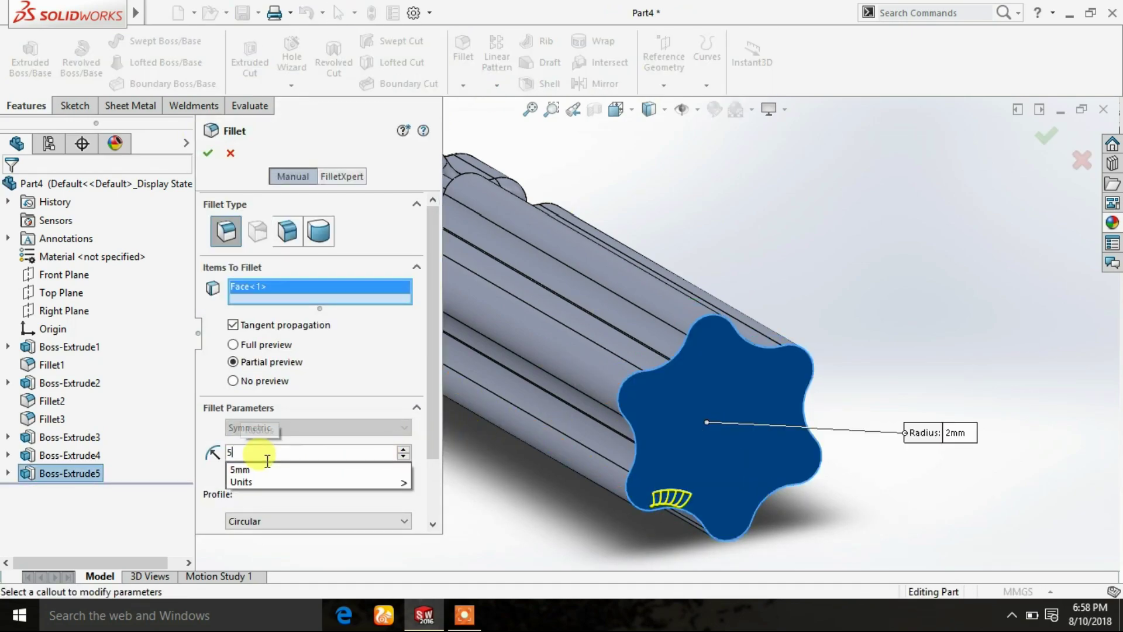
pyautogui.press('Return')
pyautogui.click(208, 154)
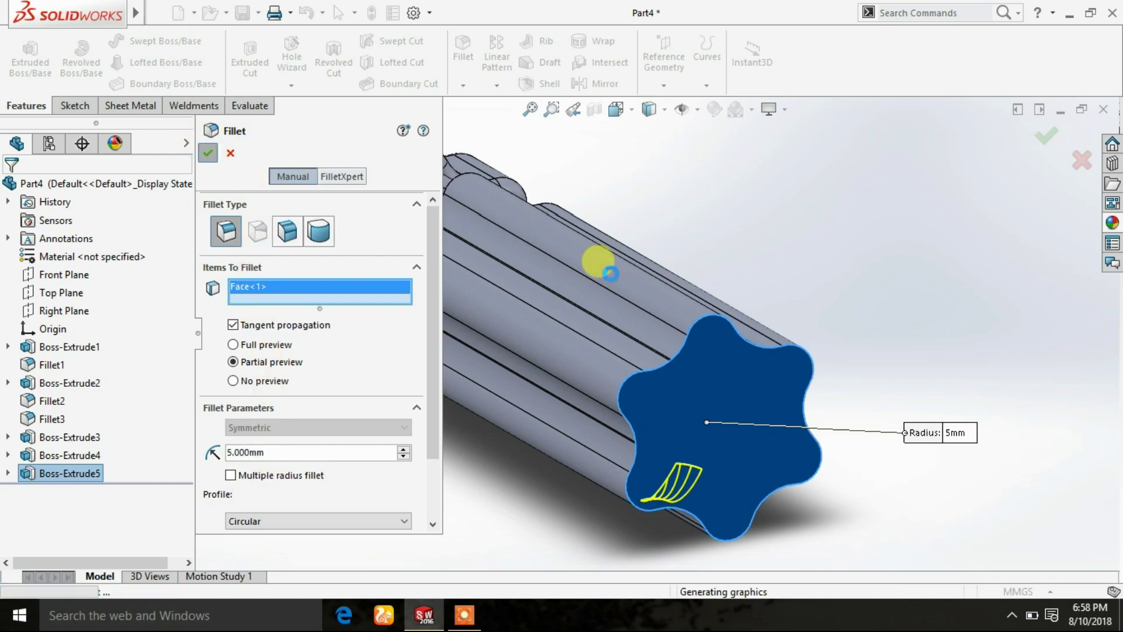
# Start a sketch on the flat end face of the short cap, at the opposite end of the body
pyautogui.scroll(5, 832, 263)
pyautogui.moveTo(642, 355); pyautogui.dragTo(772, 506, button='middle')
pyautogui.moveTo(581, 528); pyautogui.dragTo(651, 386, button='middle')
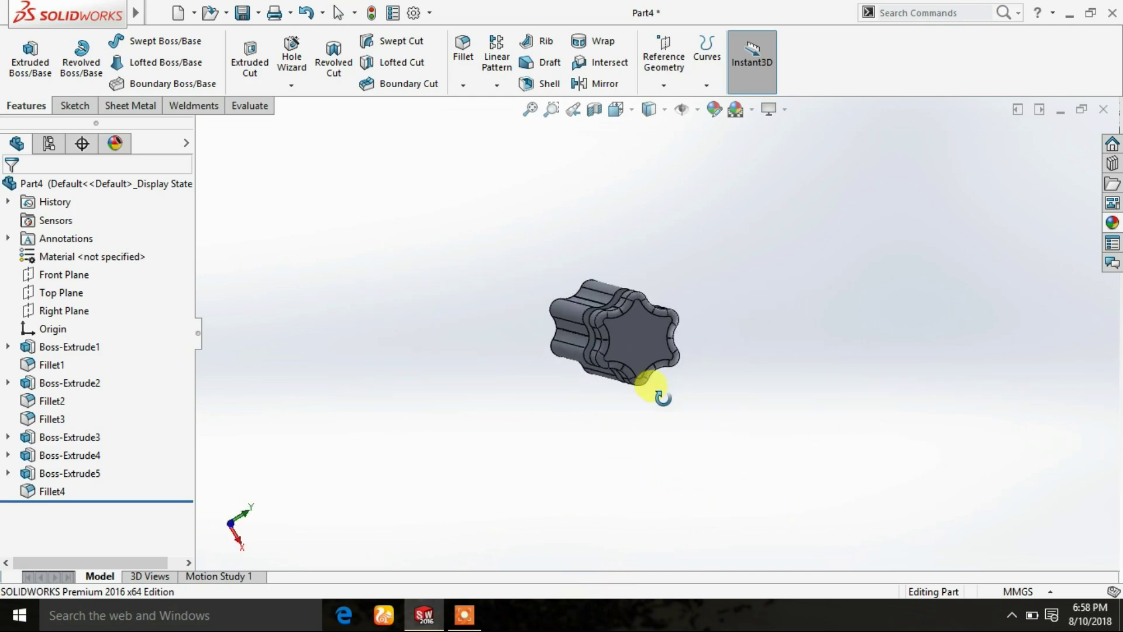
pyautogui.click(643, 338)
pyautogui.click(714, 290)
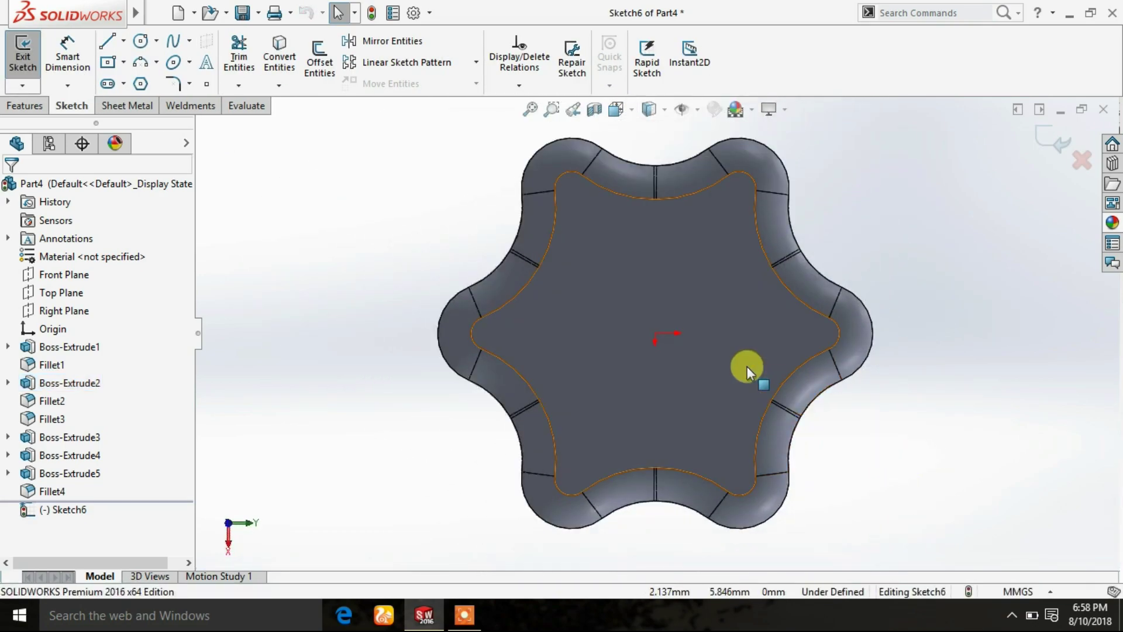
# Sketch a thin horizontal center rectangle about 7 mm long, centred on the origin of the cap's end face
pyautogui.scroll(-3, 754, 374)
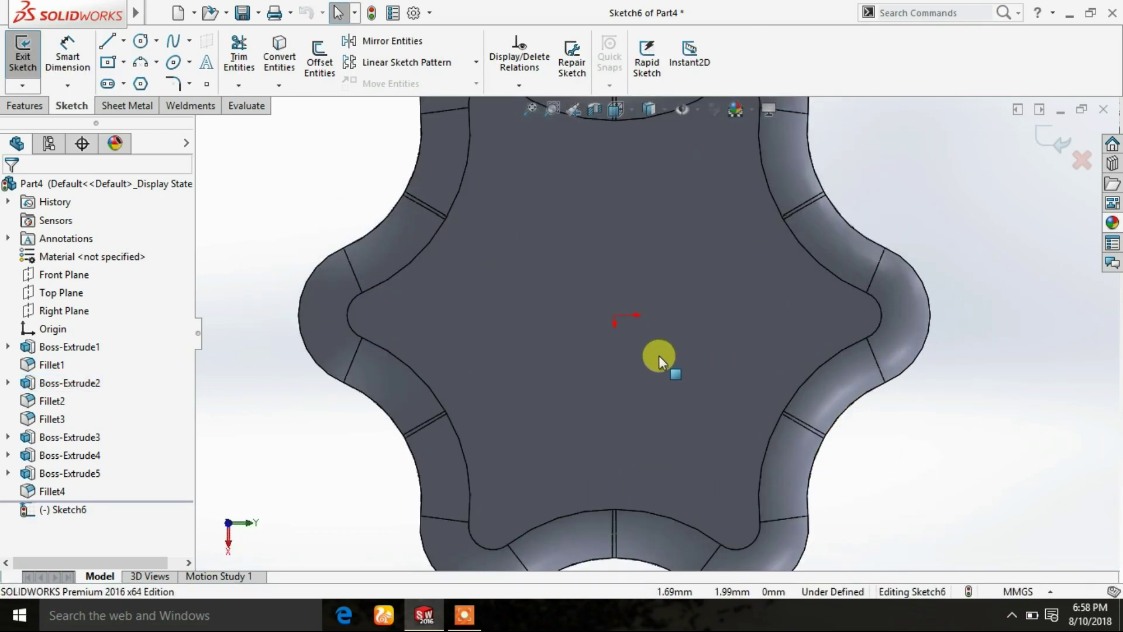
pyautogui.click(116, 65)
pyautogui.moveTo(615, 317); pyautogui.dragTo(700, 307)
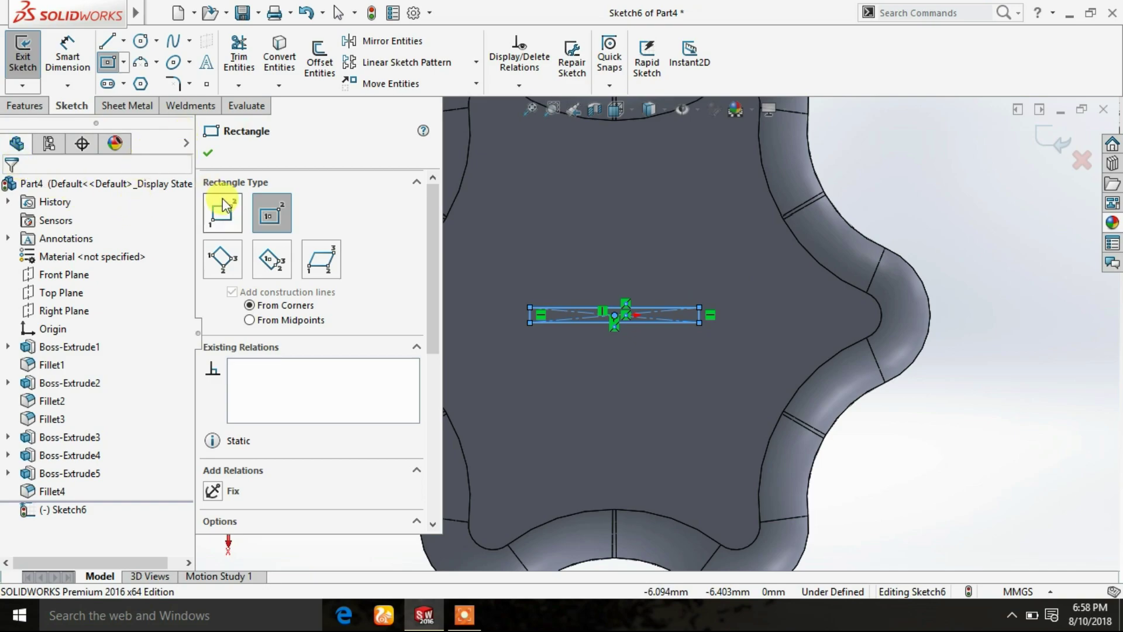
pyautogui.click(208, 155)
# Dimension the long edge of the thin rectangle to 8 mm
pyautogui.click(67, 56)
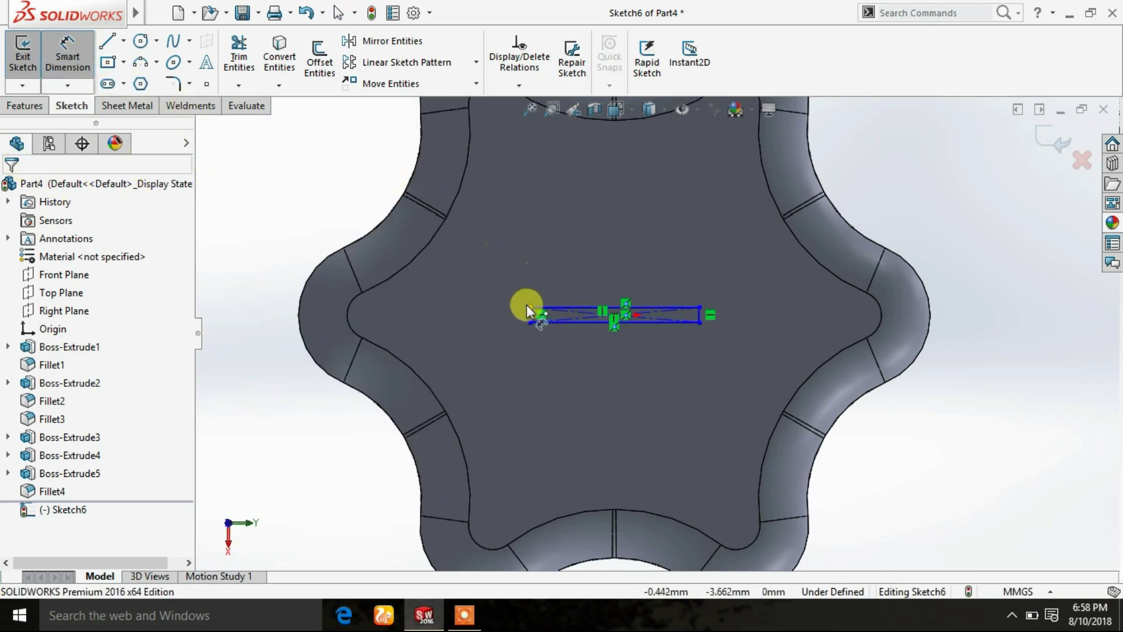
pyautogui.click(550, 308)
pyautogui.scroll(-3, 585, 176)
pyautogui.click(596, 157)
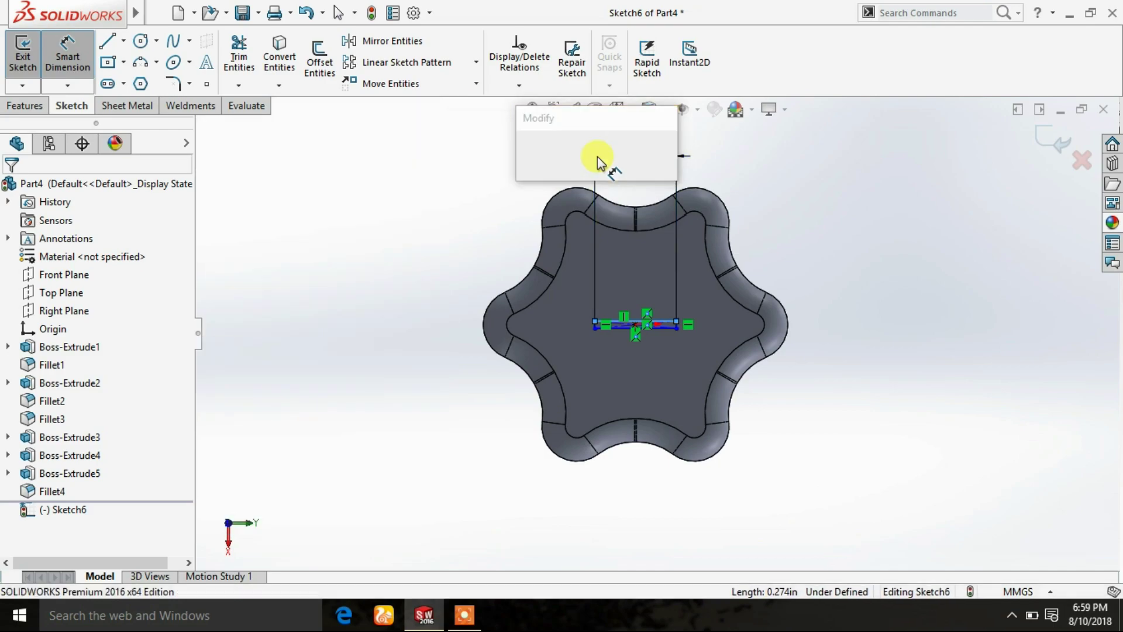
pyautogui.write('8.00mm')
pyautogui.hotkey('ctrl', 'z')
pyautogui.moveTo(597, 190); pyautogui.dragTo(442, 199)
pyautogui.write('8')
pyautogui.press('Return')
pyautogui.scroll(-5, 637, 325)
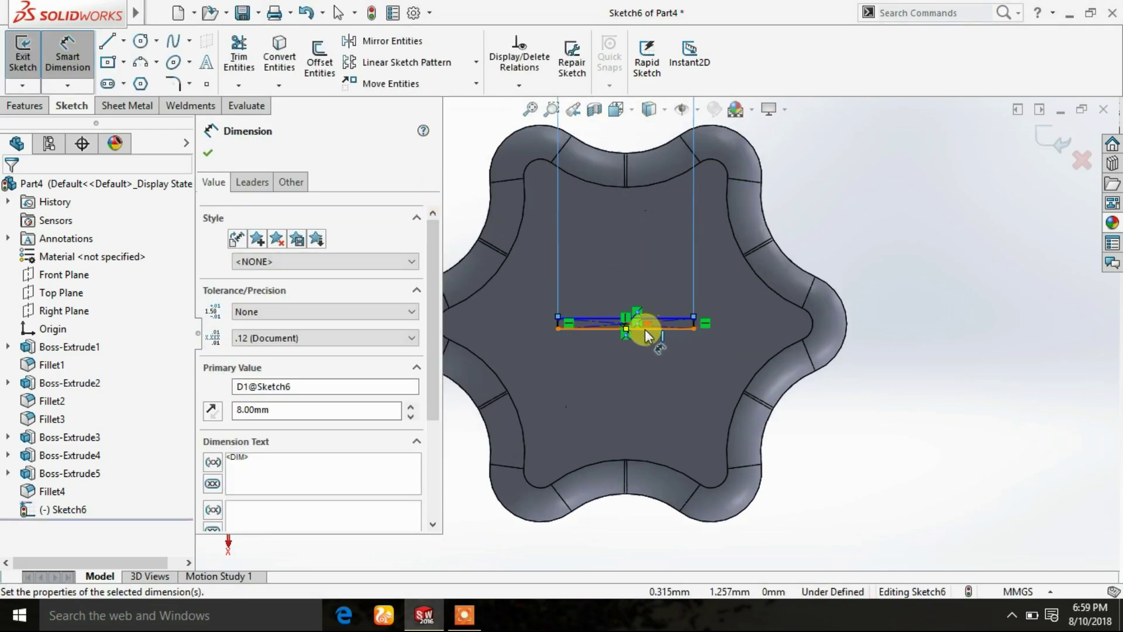
pyautogui.click(208, 152)
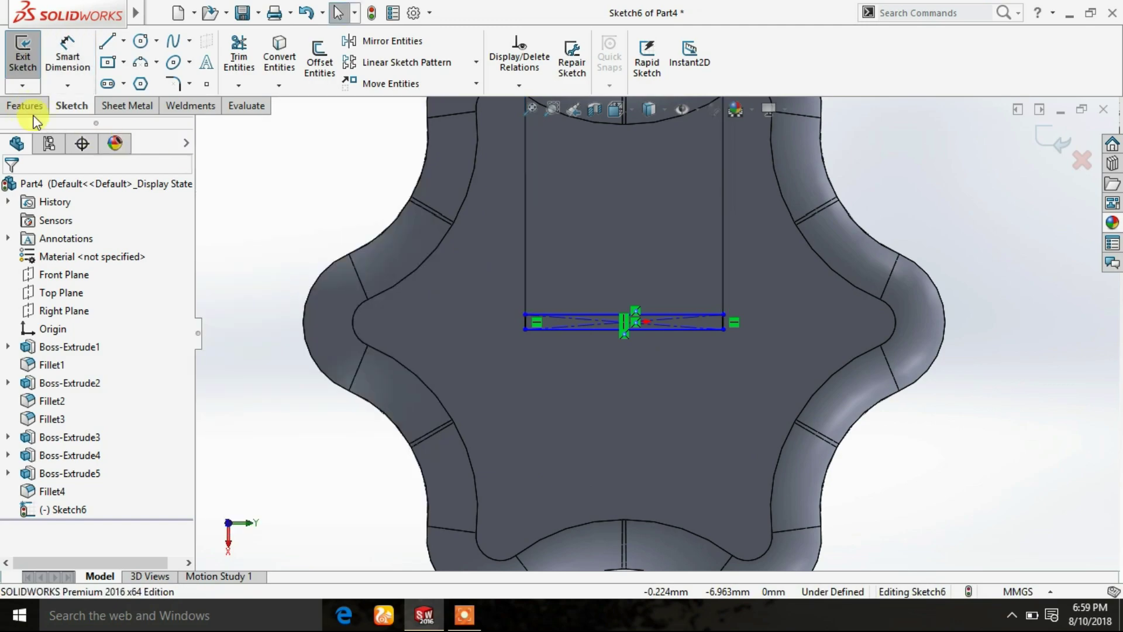
# Cut-extrude the thin rectangle 8 mm deep into the cap's end face as a blind cut
pyautogui.click(26, 106)
pyautogui.click(248, 58)
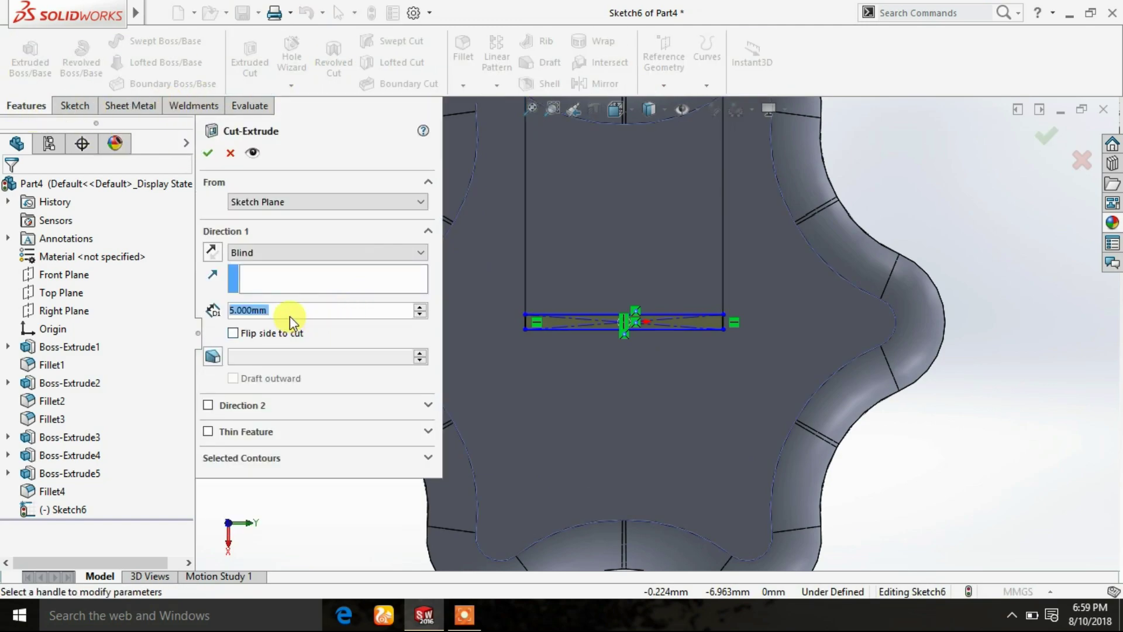
pyautogui.write('8')
pyautogui.press('Return')
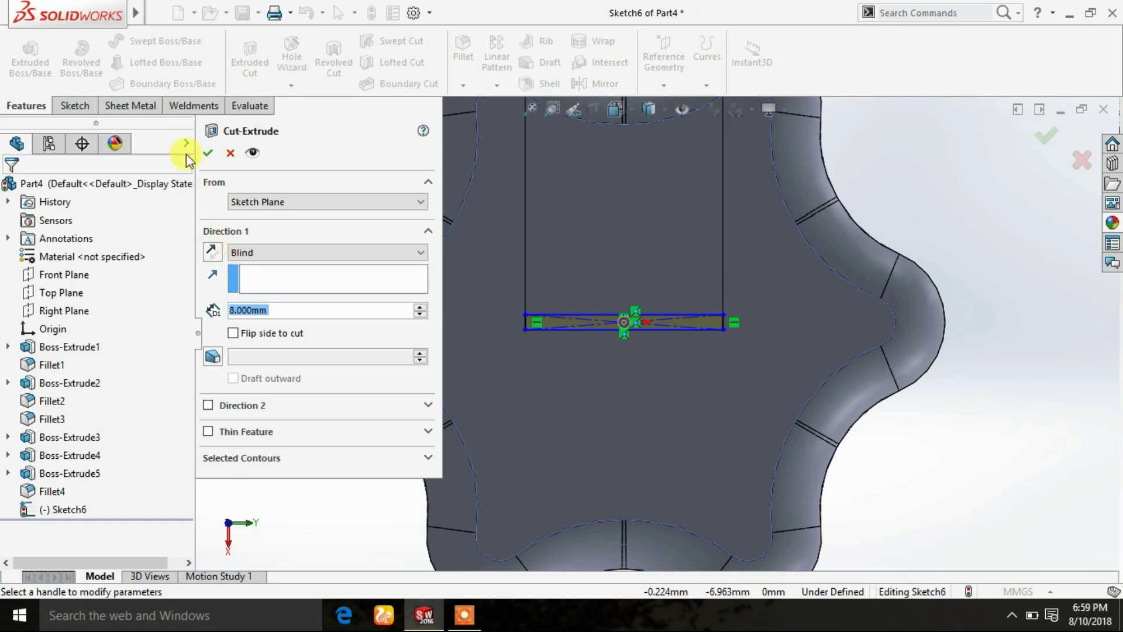
pyautogui.click(207, 155)
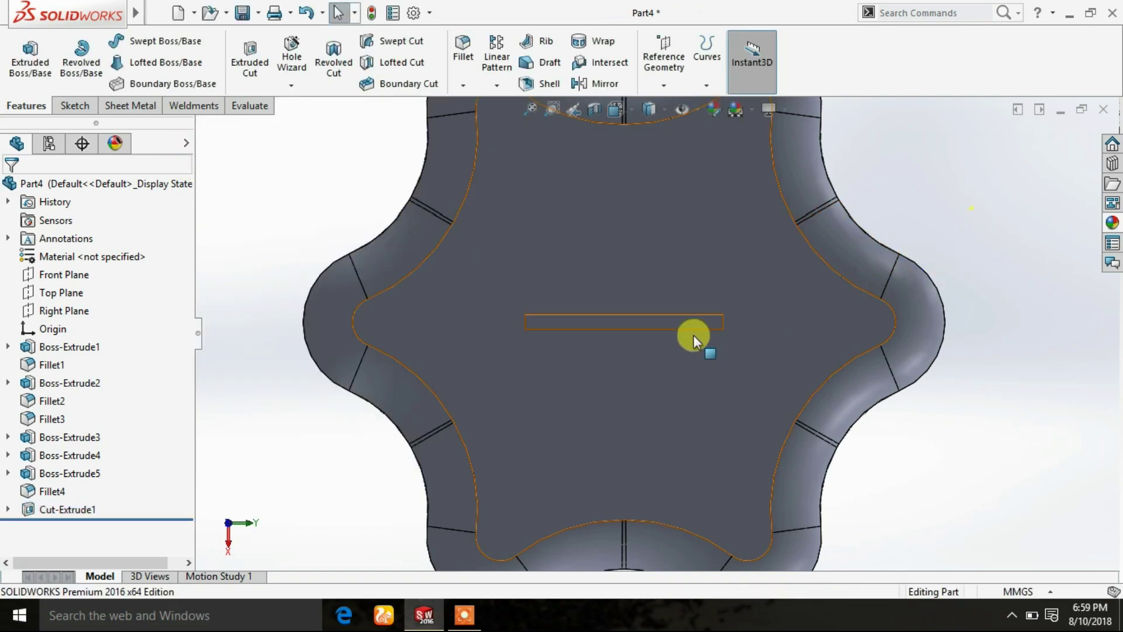
# Start a sketch on the floor face of the thin slot in the cap
pyautogui.scroll(-3, 616, 327)
pyautogui.click(608, 326)
pyautogui.click(660, 275)
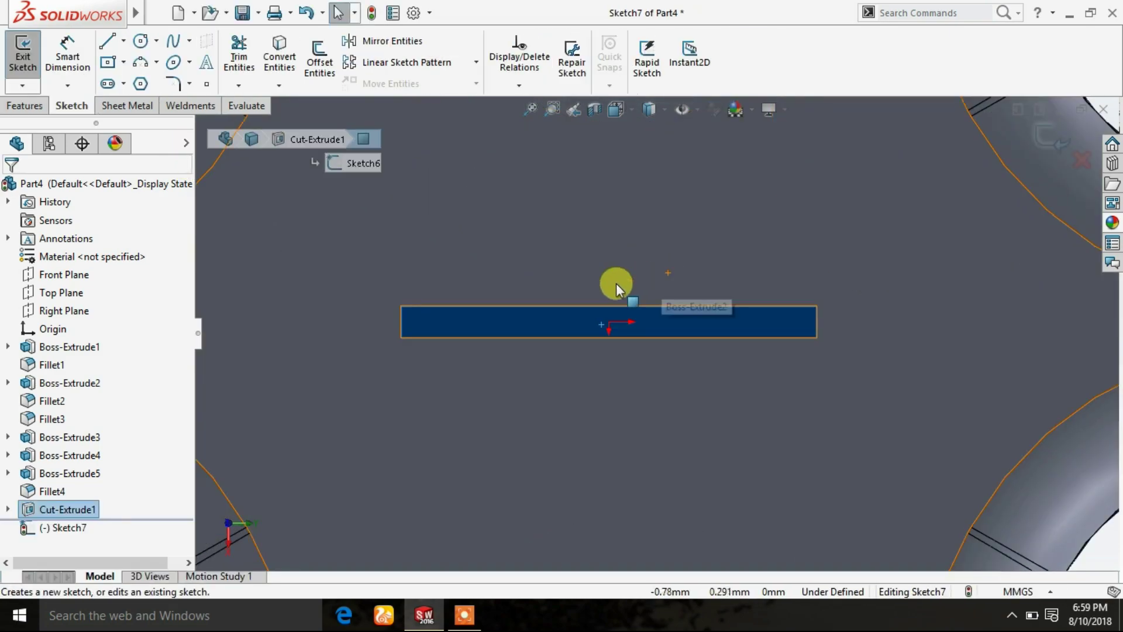
pyautogui.click(111, 62)
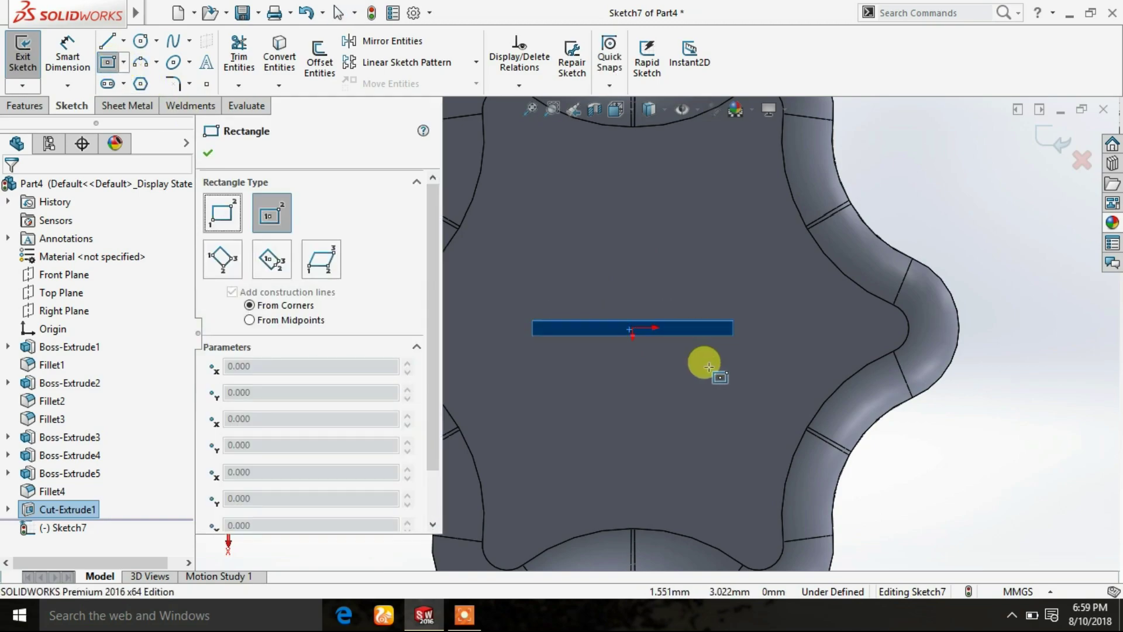
pyautogui.scroll(-2, 705, 366)
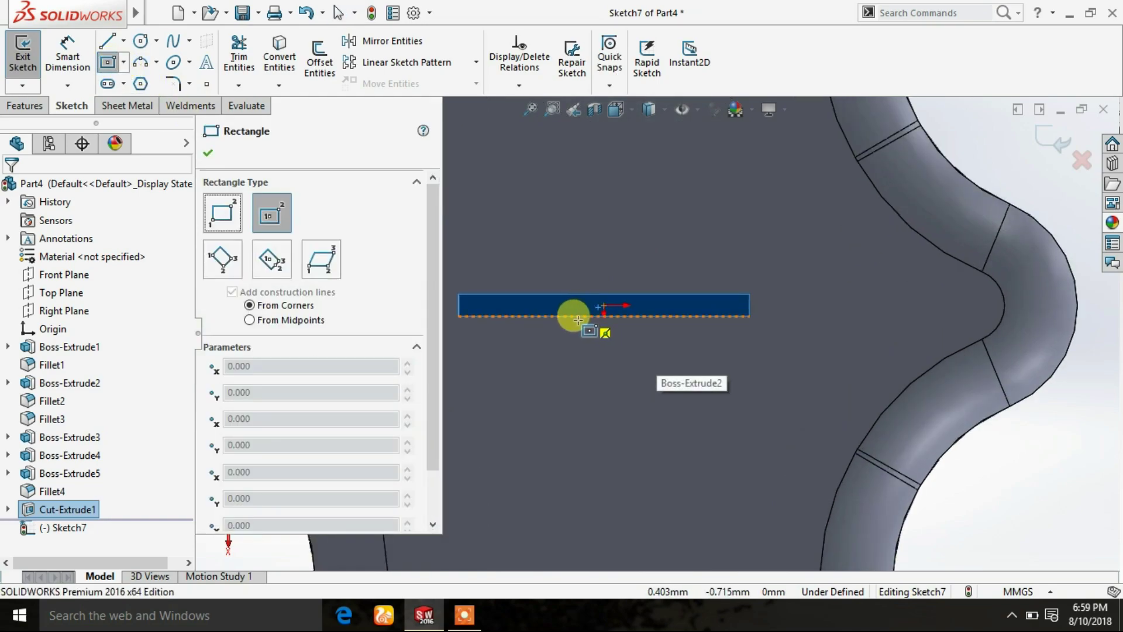
pyautogui.click(207, 153)
# Sketch a circle about 3.4 mm in diameter, centred on the origin over the thin slot
pyautogui.click(141, 40)
pyautogui.click(605, 305)
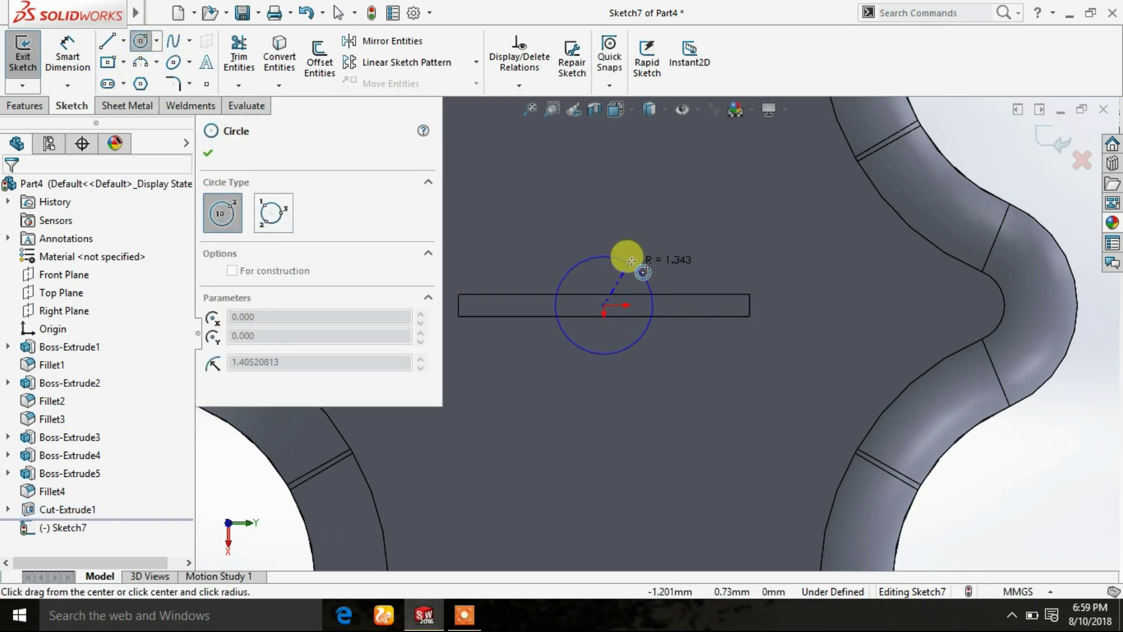
pyautogui.click(627, 247)
pyautogui.click(208, 153)
# Dimension the circle's diameter to 5 mm
pyautogui.click(68, 55)
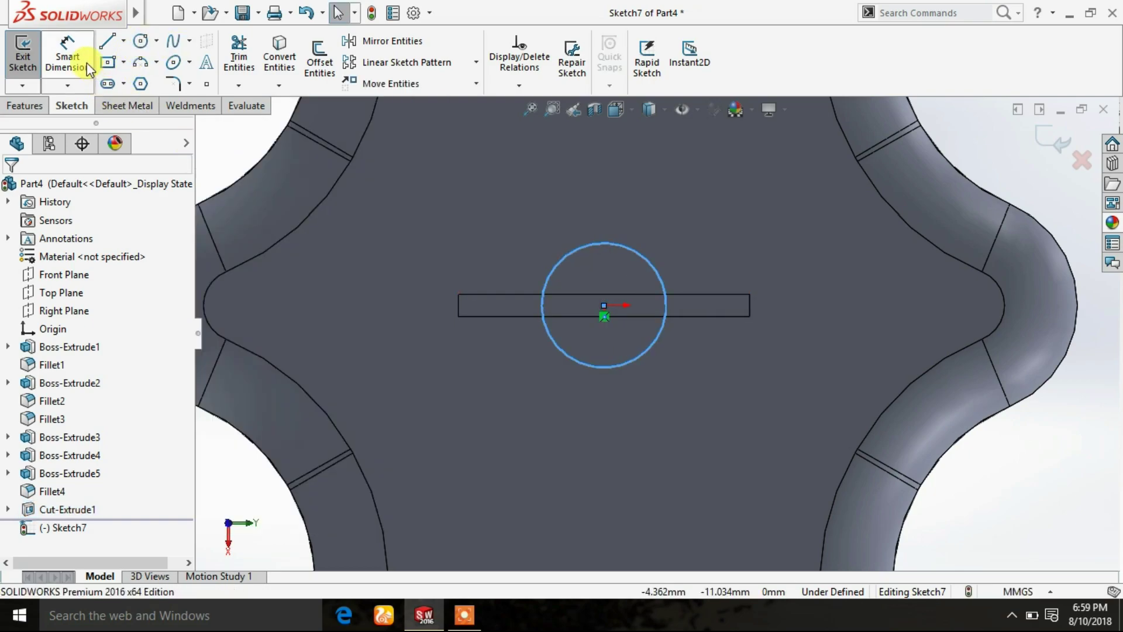
pyautogui.click(565, 257)
pyautogui.scroll(-5, 595, 212)
pyautogui.click(639, 166)
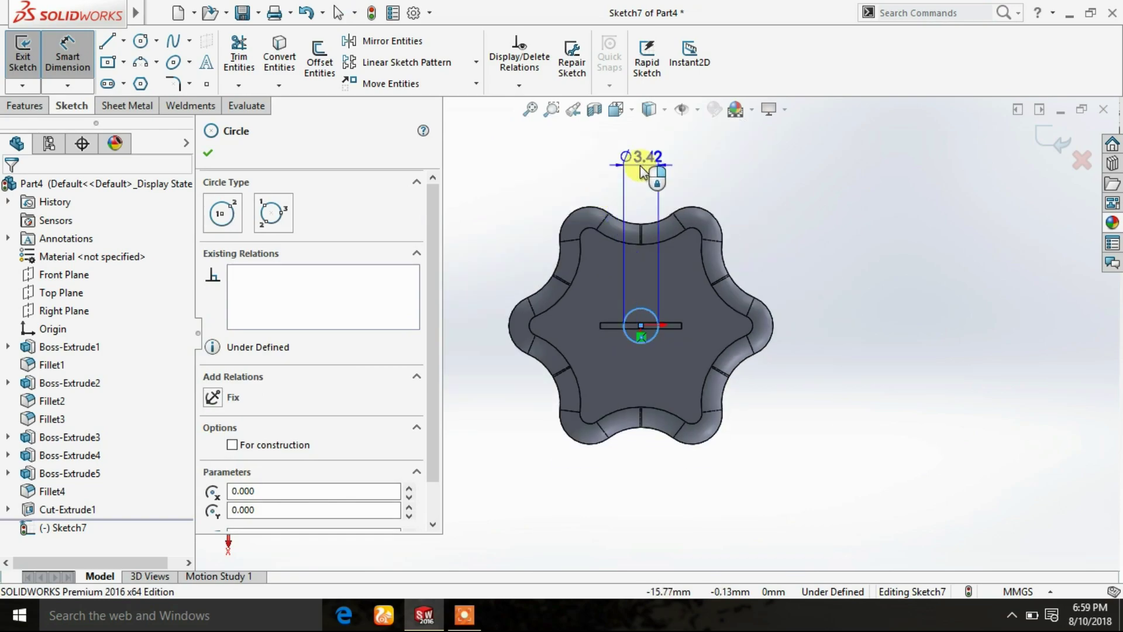
pyautogui.write('5mm')
pyautogui.press('Return')
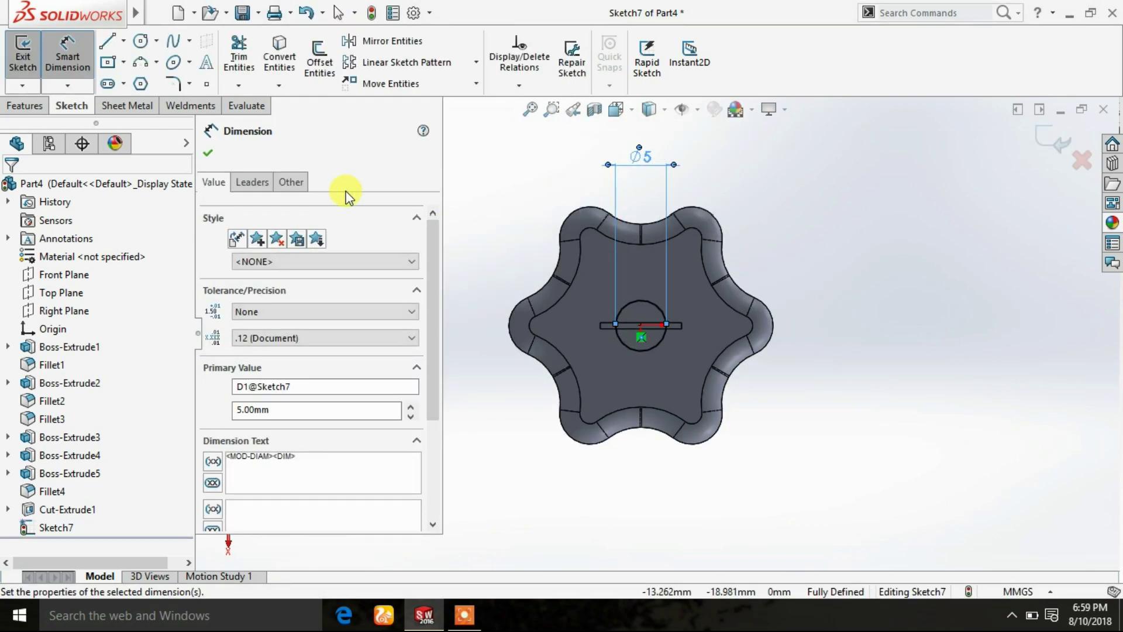
pyautogui.click(208, 155)
# Set up a blind cut-extrude of the circle with a first-direction depth of 60 mm into the body
pyautogui.click(24, 107)
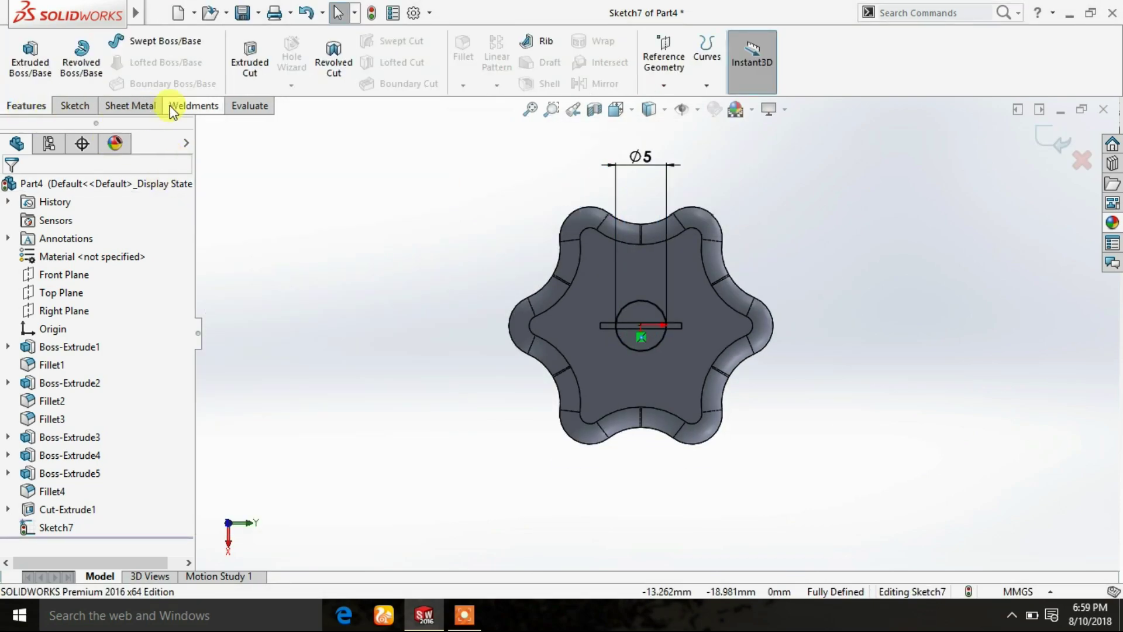
pyautogui.click(244, 64)
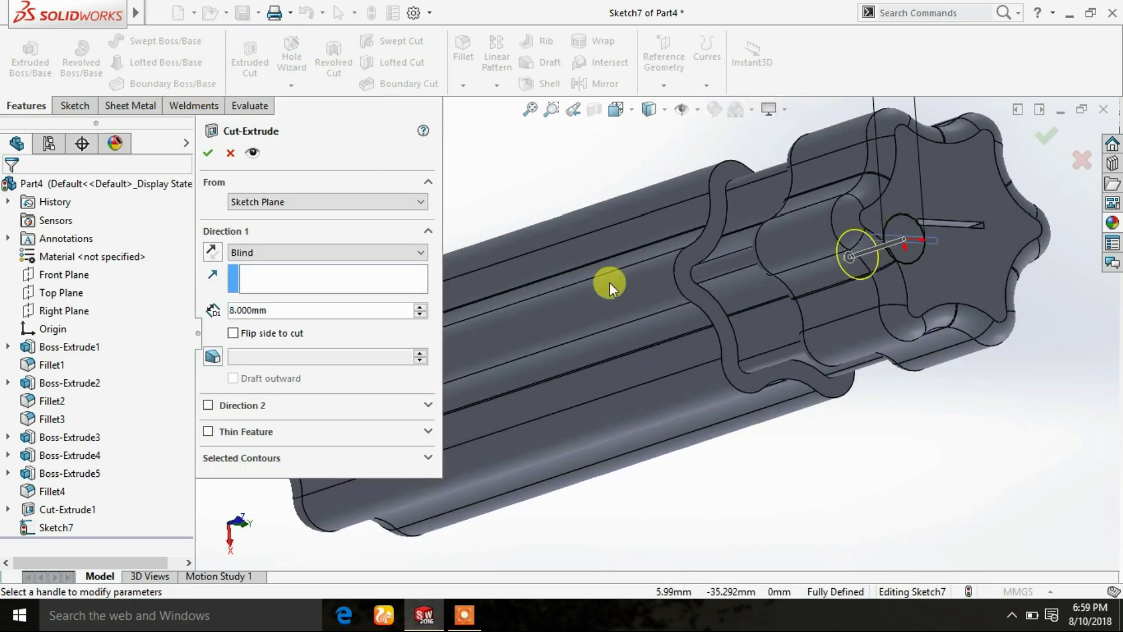
pyautogui.click(420, 307)
pyautogui.click(420, 307)
pyautogui.click(420, 307)
pyautogui.click(420, 307)
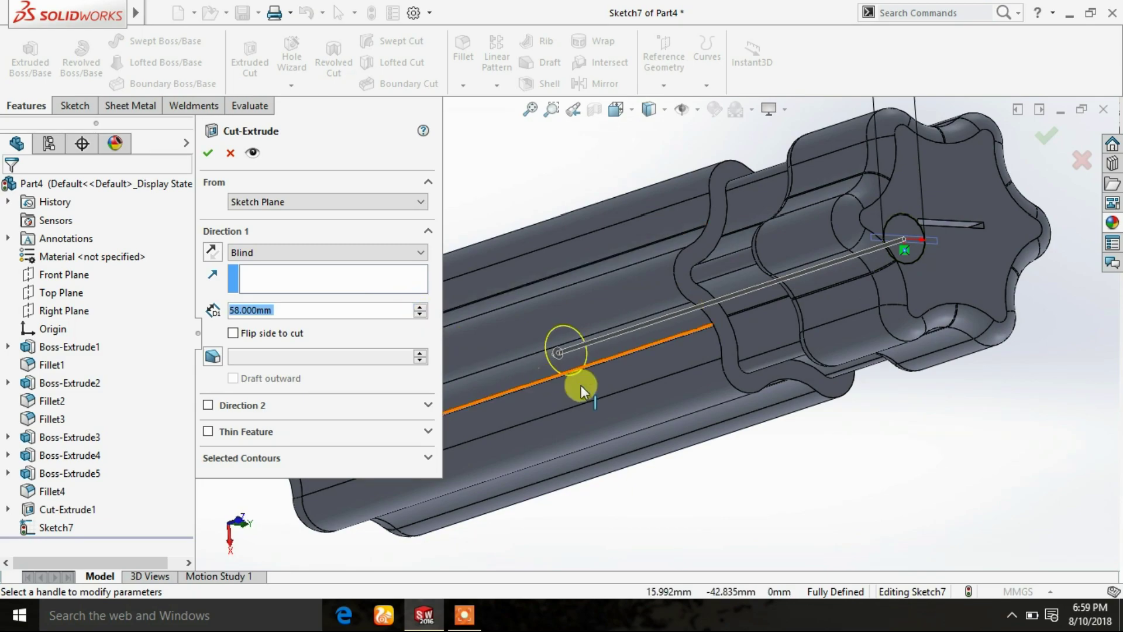
pyautogui.scroll(-3, 551, 377)
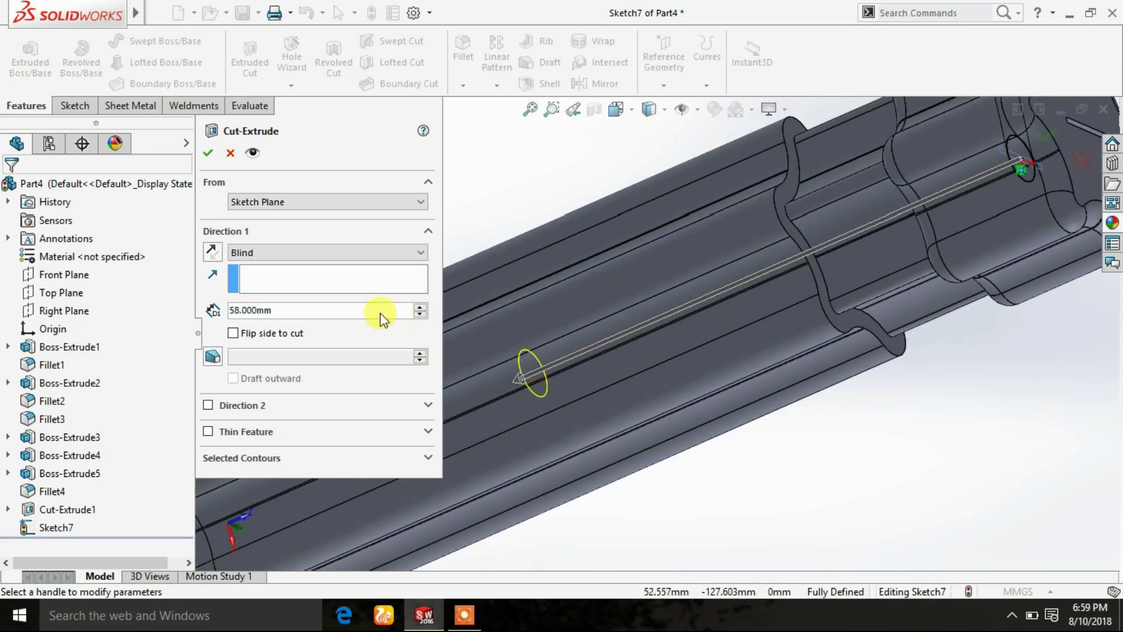
pyautogui.moveTo(310, 309); pyautogui.dragTo(239, 310)
pyautogui.write('60')
pyautogui.press('Return')
pyautogui.scroll(3, 660, 281)
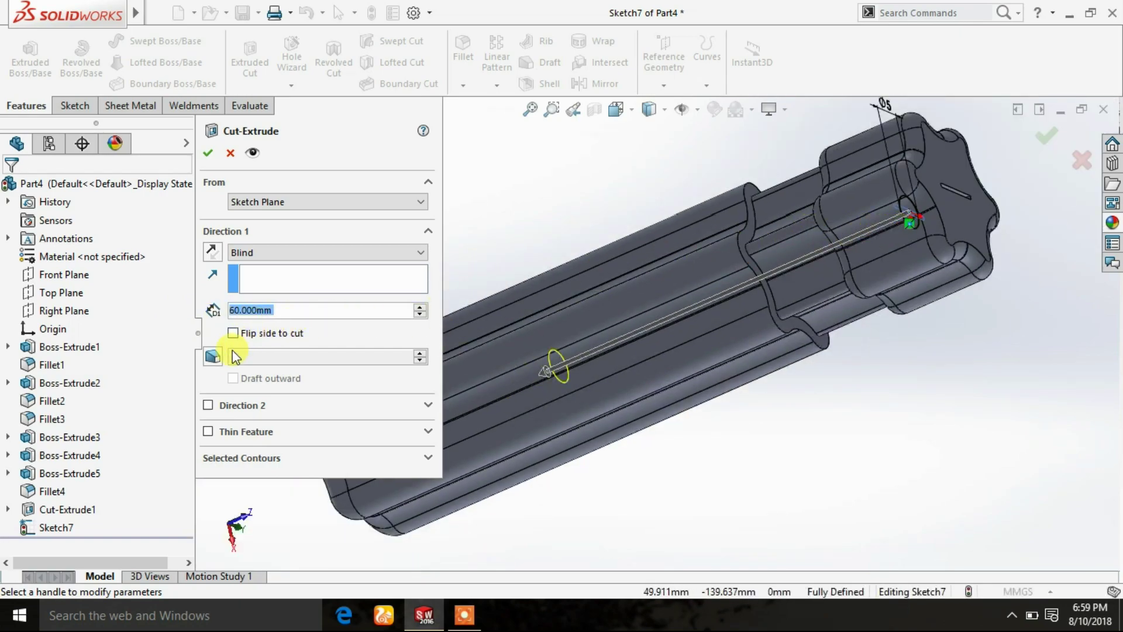
# Add a second blind direction of 8 mm towards the cap's end face and complete the circular cut
pyautogui.click(208, 405)
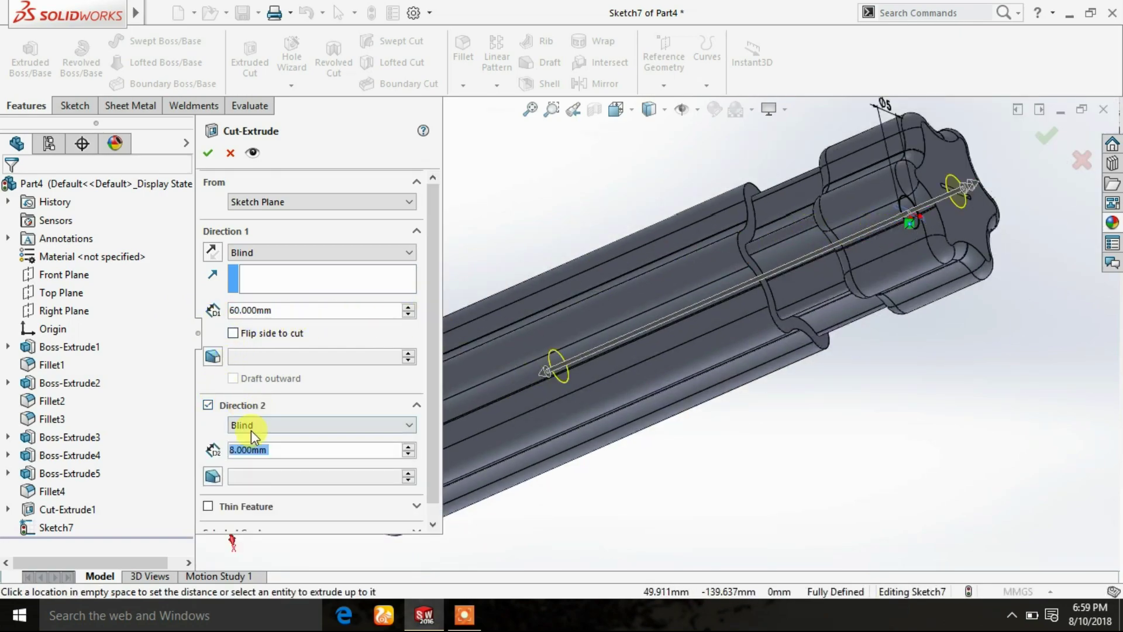
pyautogui.scroll(-2, 935, 185)
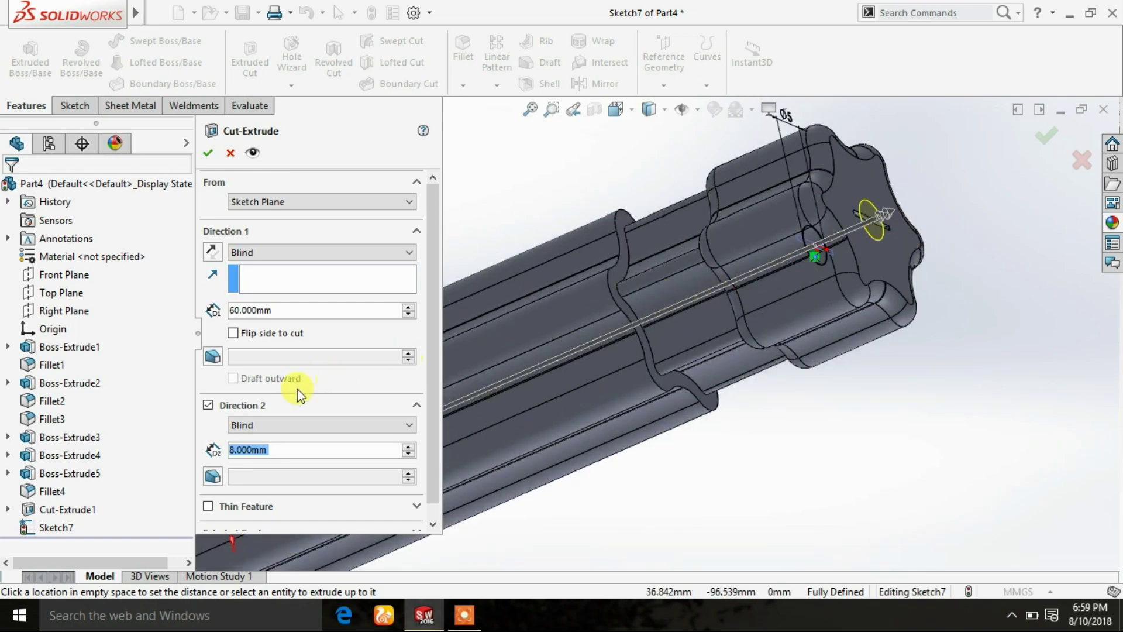
pyautogui.click(209, 154)
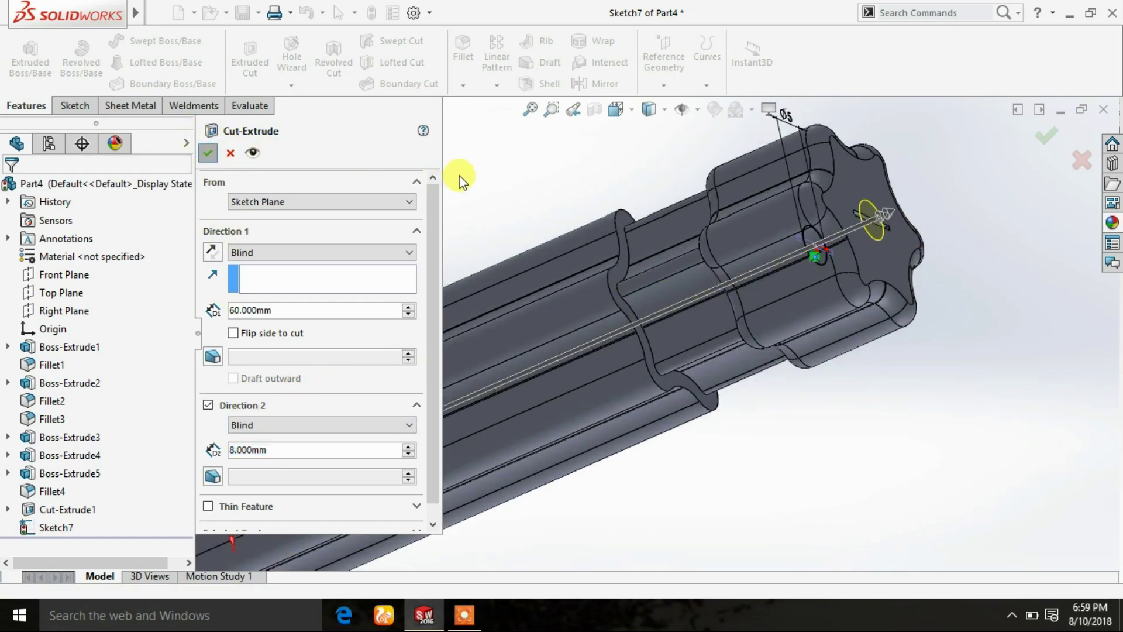
pyautogui.click(516, 167)
pyautogui.scroll(2, 719, 324)
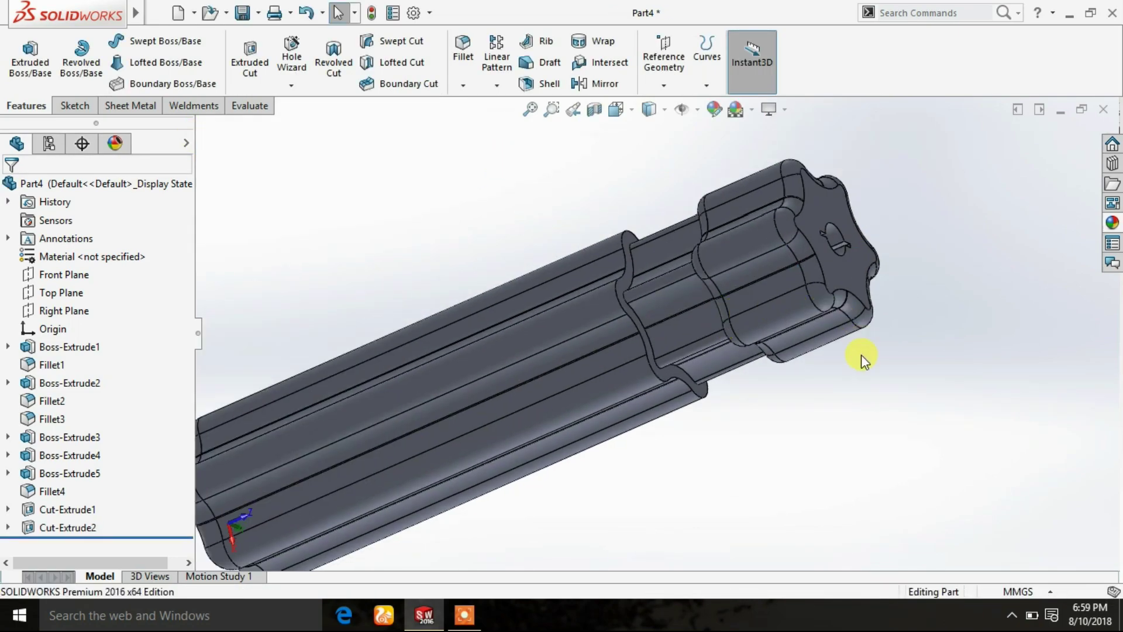
pyautogui.scroll(3, 871, 383)
pyautogui.moveTo(882, 396); pyautogui.dragTo(829, 321, button='middle')
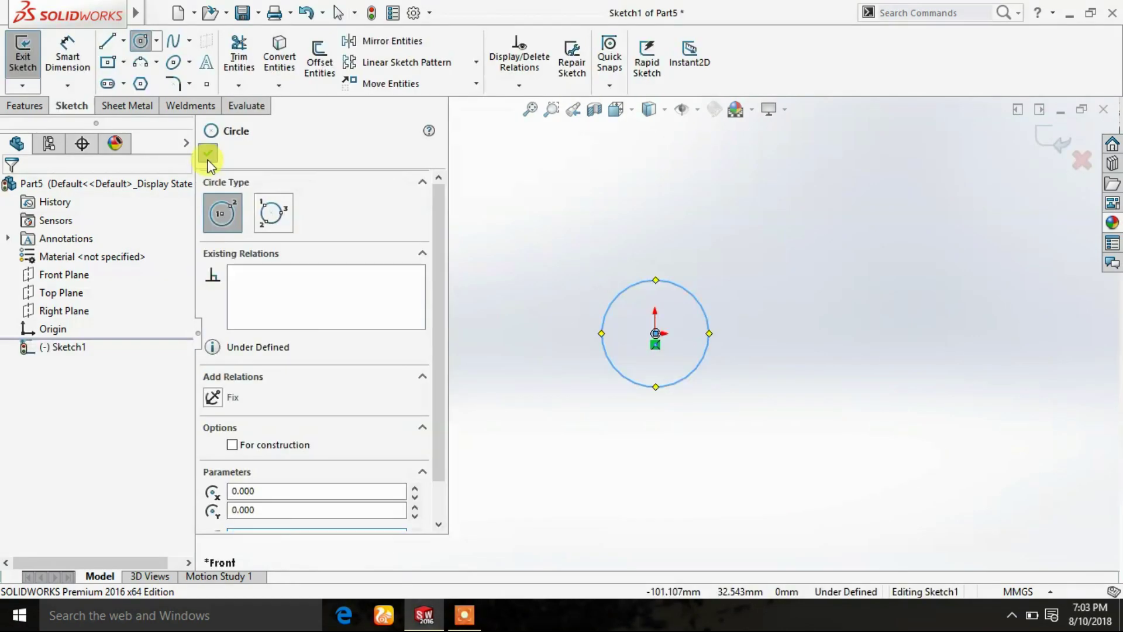
# Finish the circle centred on the origin in the new part and dimension its diameter to 5 mm
pyautogui.click(207, 153)
pyautogui.click(68, 58)
pyautogui.click(649, 280)
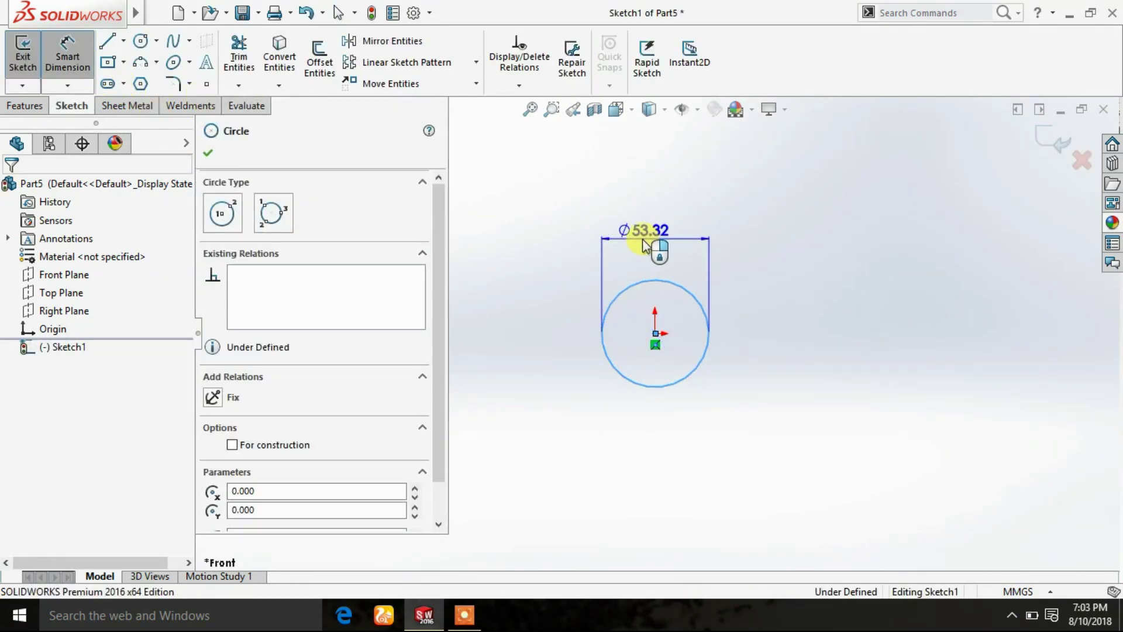
pyautogui.click(643, 240)
pyautogui.write('5')
pyautogui.press('Return')
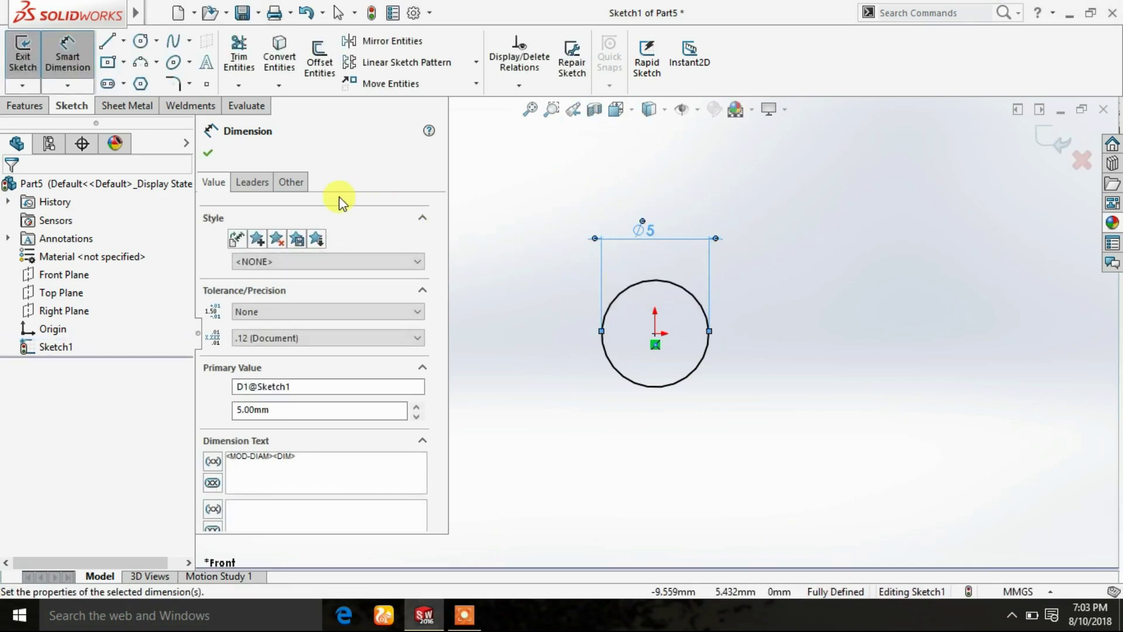
pyautogui.click(207, 153)
# Set up a blind boss-extrude of the circle with a first-direction depth of 80 mm
pyautogui.click(40, 110)
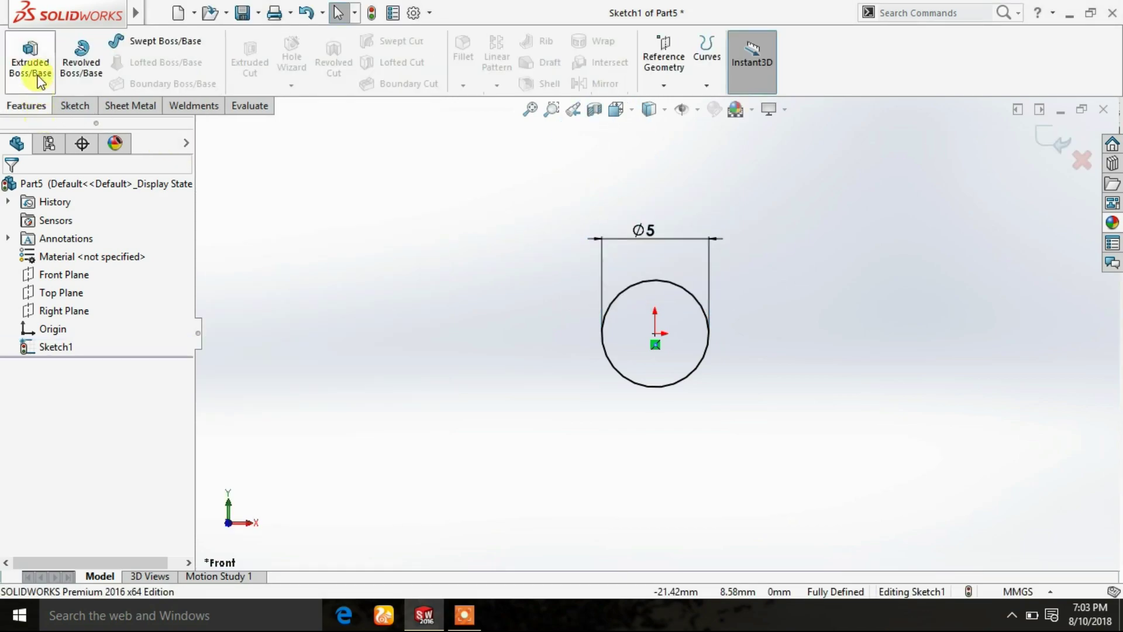
pyautogui.click(31, 59)
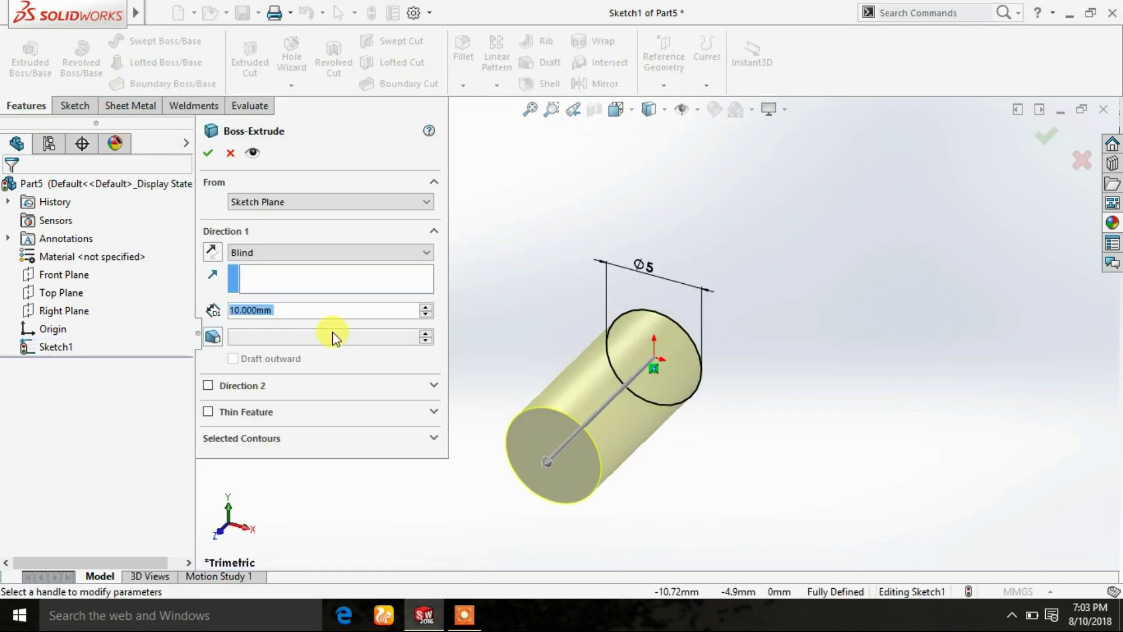
pyautogui.write('80')
pyautogui.press('Return')
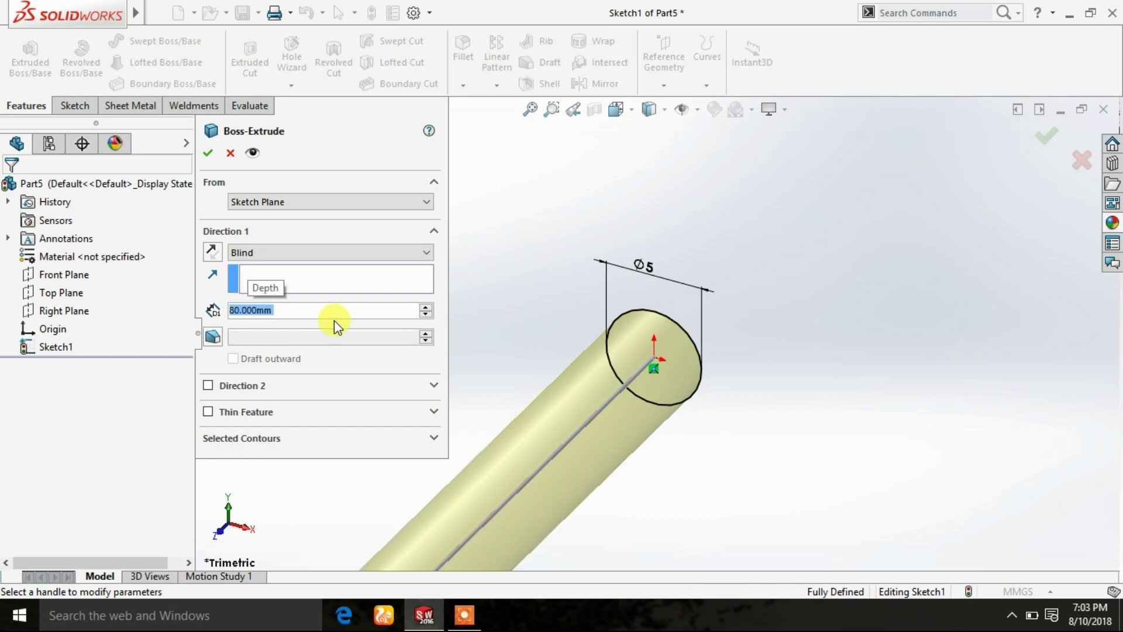
# Add a second blind direction of 100 mm and complete the rod's extrusion
pyautogui.click(207, 385)
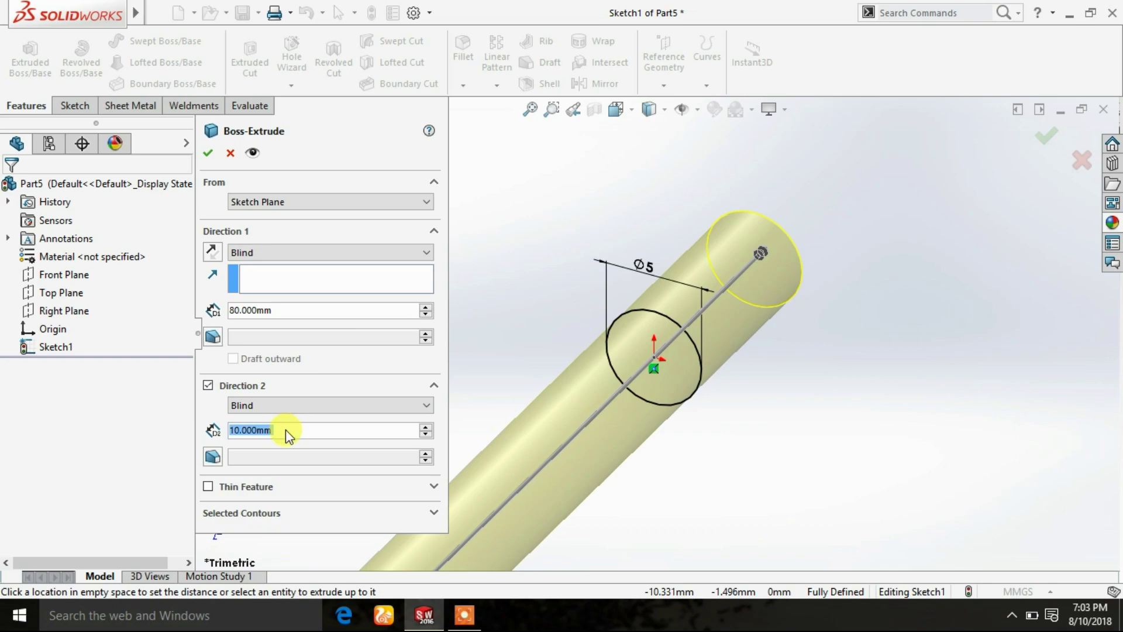
pyautogui.write('100')
pyautogui.press('Return')
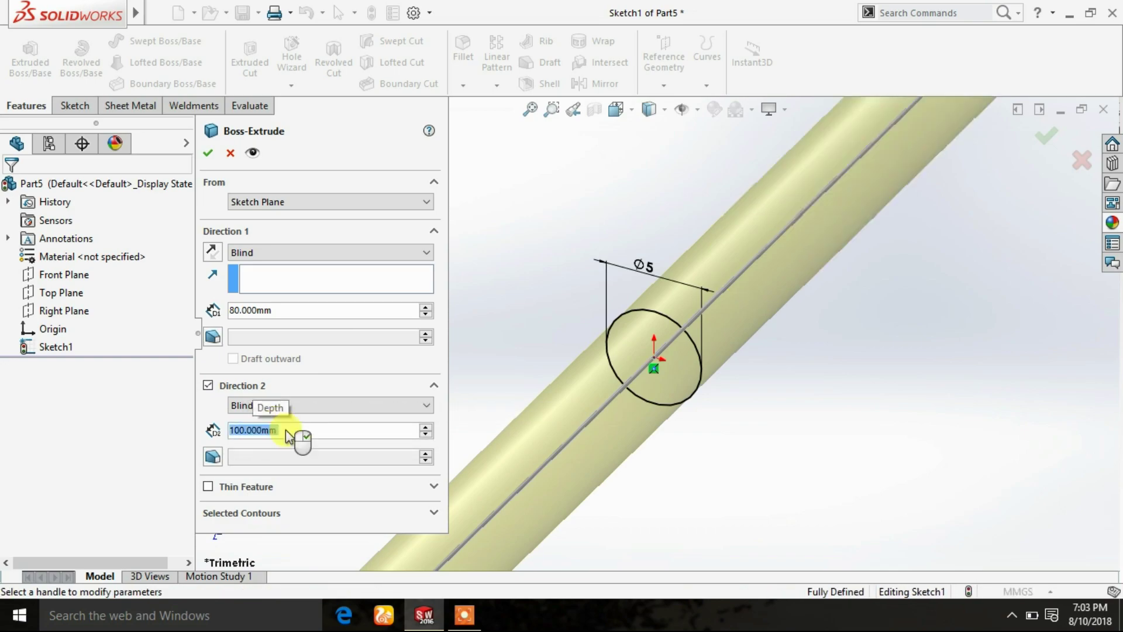
pyautogui.scroll(5, 679, 343)
pyautogui.scroll(-3, 672, 339)
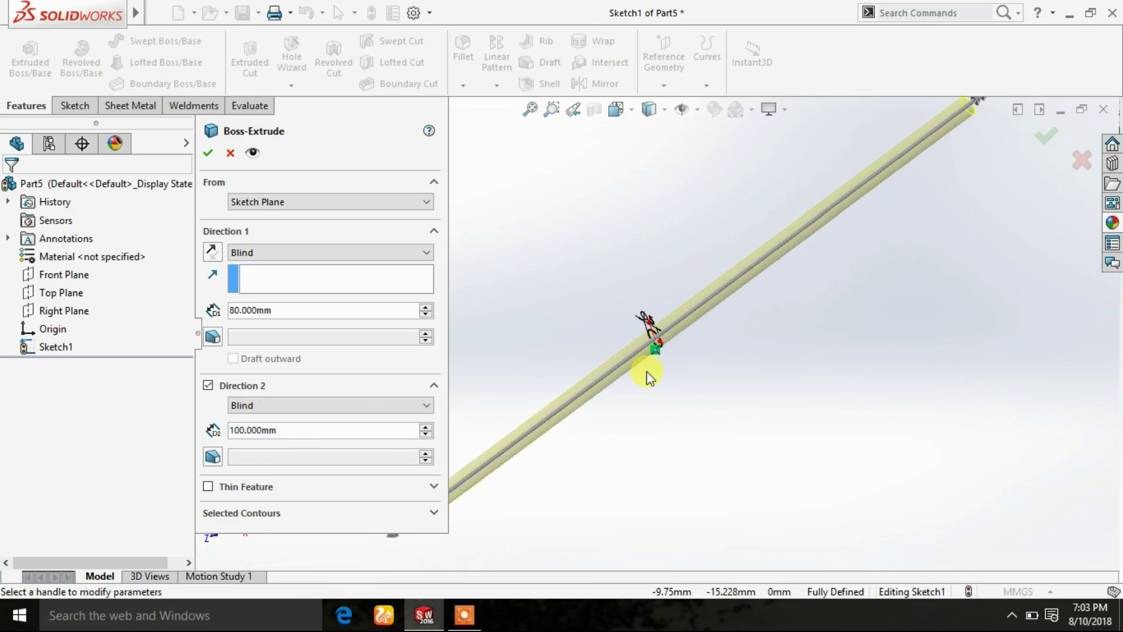
pyautogui.scroll(1, 622, 349)
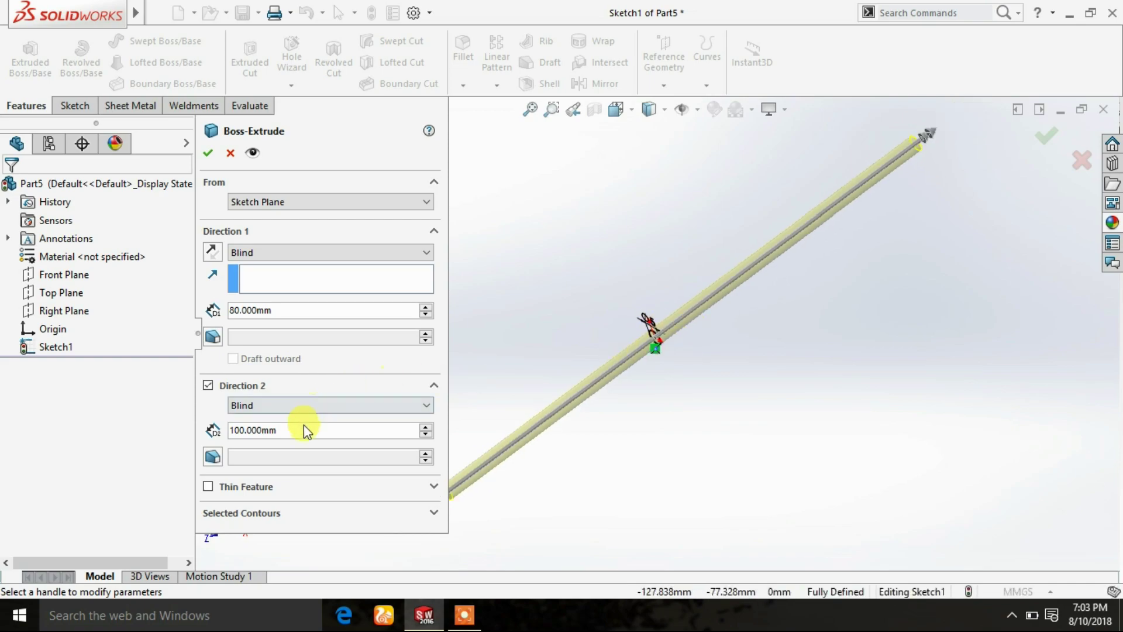
pyautogui.moveTo(310, 427); pyautogui.dragTo(206, 441)
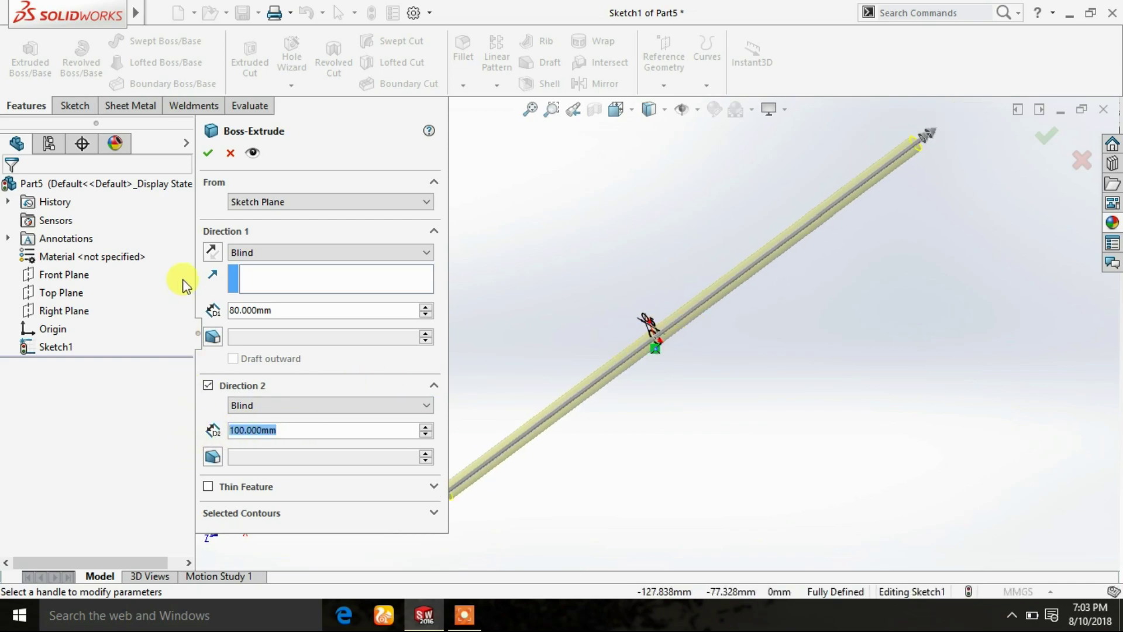
pyautogui.click(209, 154)
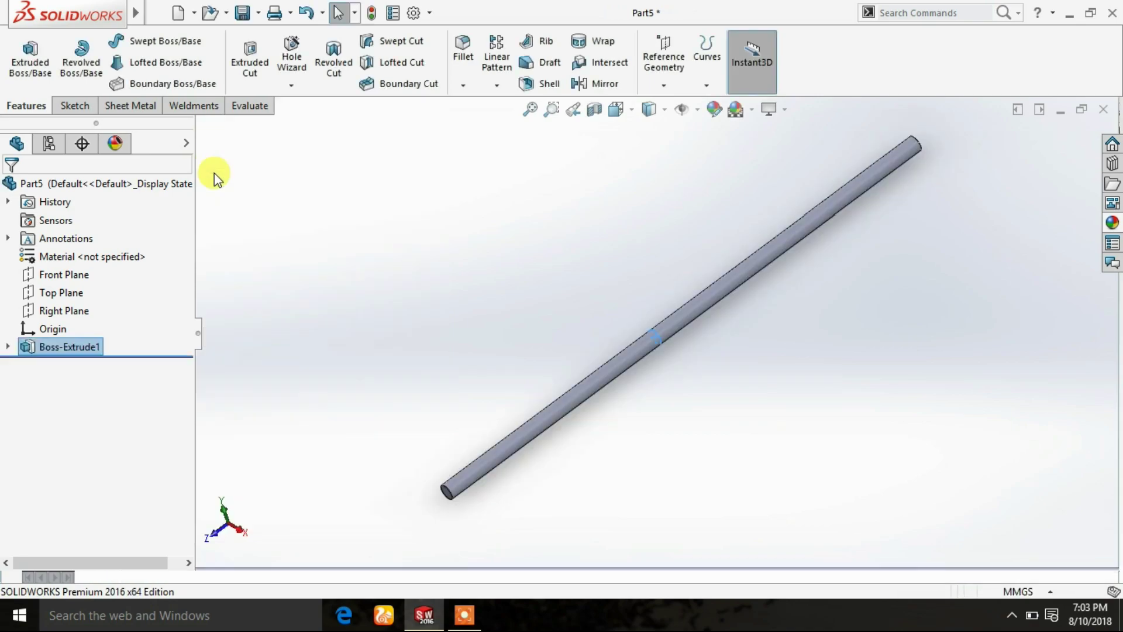
# Start a sketch on the Front Plane and enlarge the plane's displayed outline well beyond the rod's circular section
pyautogui.click(61, 277)
pyautogui.click(75, 252)
pyautogui.moveTo(606, 271)
pyautogui.mouseDown(button='middle')
pyautogui.moveTo(565, 329)
pyautogui.moveTo(589, 208)
pyautogui.mouseUp(button='middle')
pyautogui.click(616, 109)
pyautogui.click(759, 238)
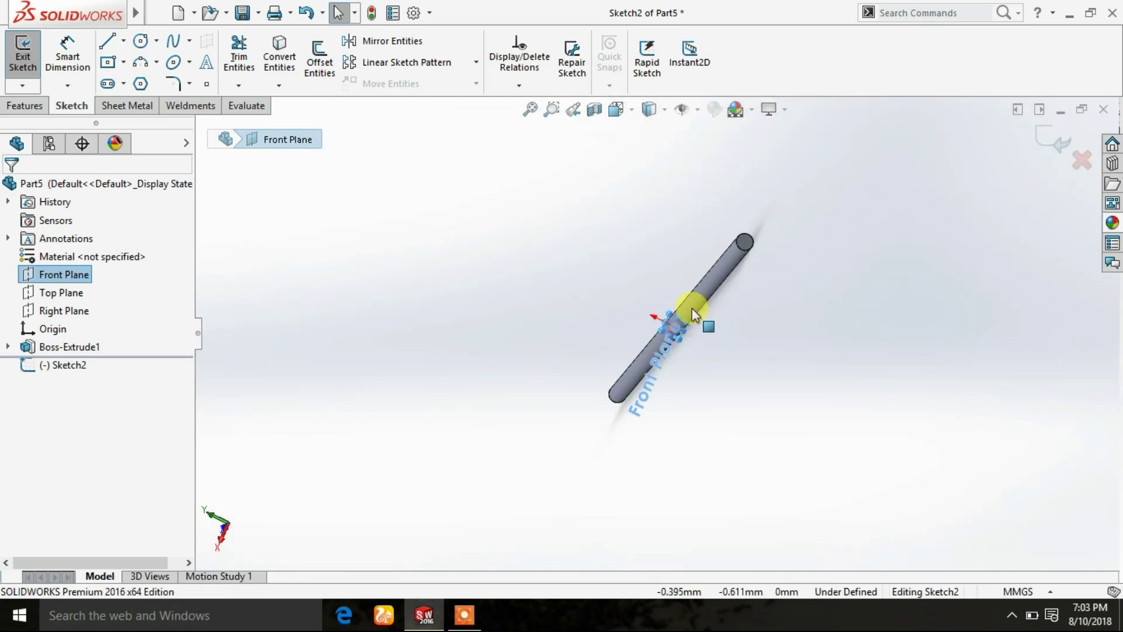
pyautogui.scroll(4, 656, 333)
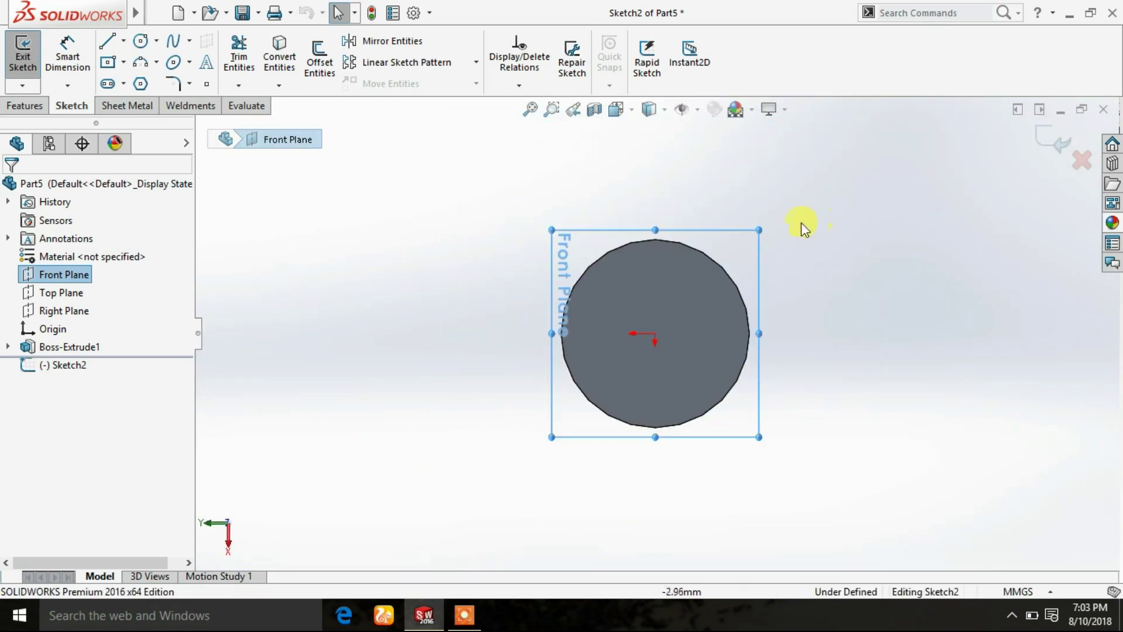
pyautogui.moveTo(759, 229); pyautogui.dragTo(860, 144)
pyautogui.moveTo(551, 436); pyautogui.dragTo(389, 558)
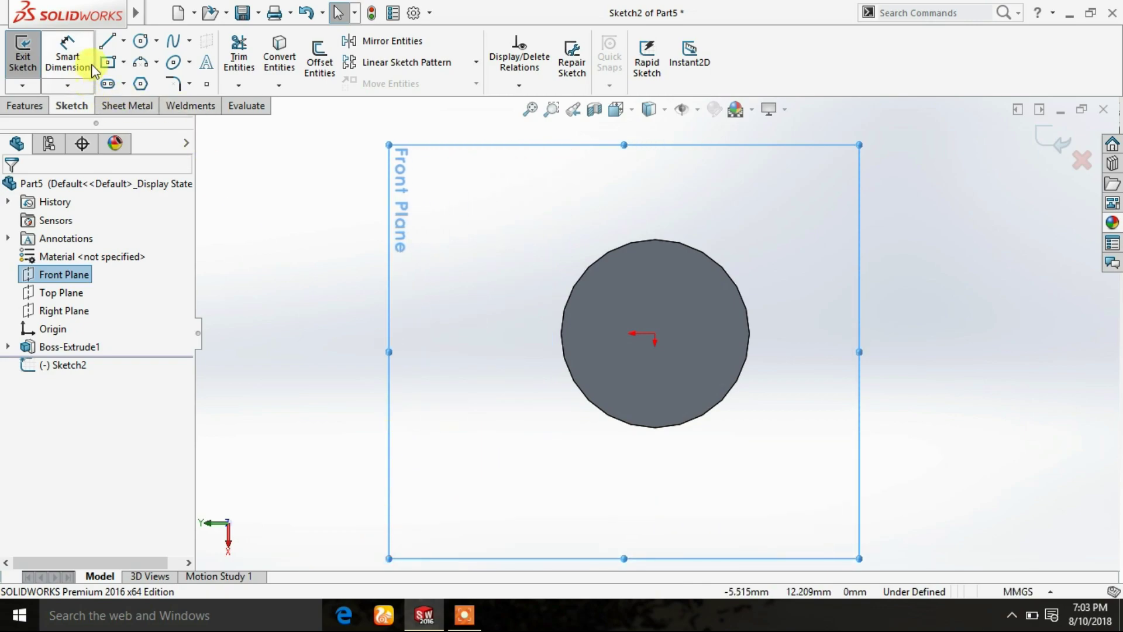
# Sketch a thin horizontal center rectangle about 7.6 mm long, centred on the origin and reaching past both sides of the rod
pyautogui.click(109, 62)
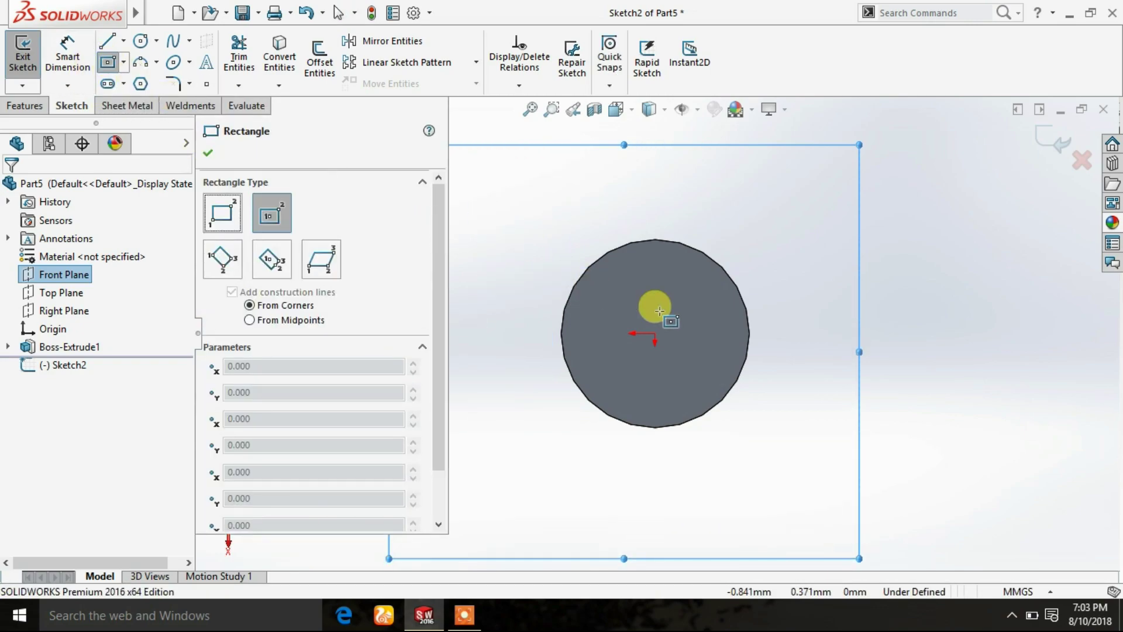
pyautogui.click(654, 334)
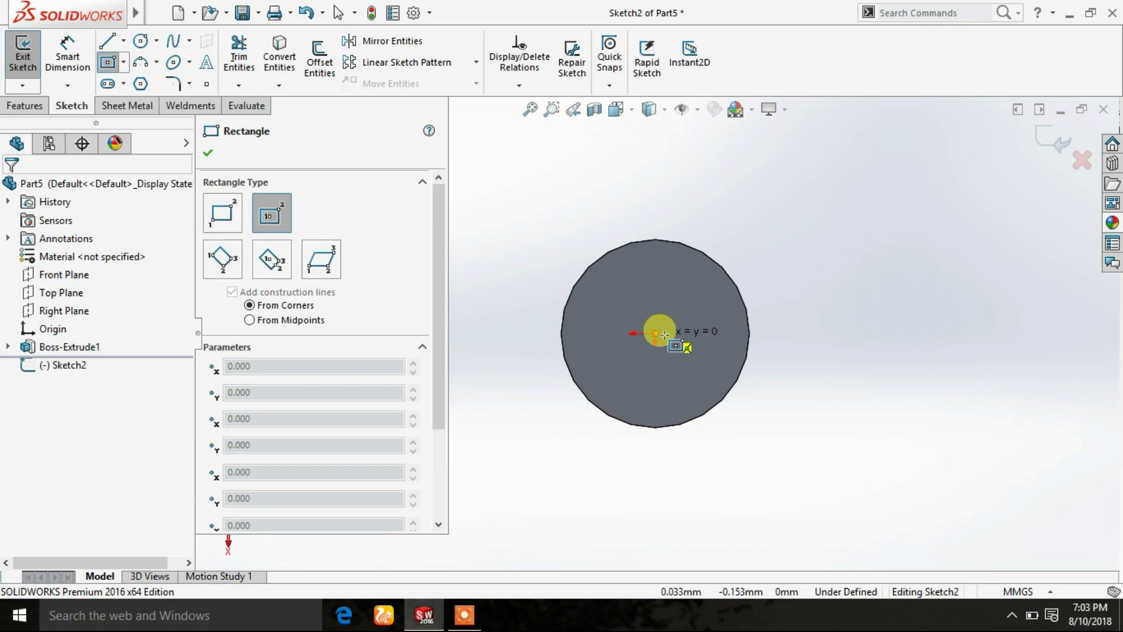
pyautogui.click(798, 319)
# Dimension the center rectangle's horizontal length as 8 mm
pyautogui.rightClick(806, 248)
pyautogui.click(822, 261)
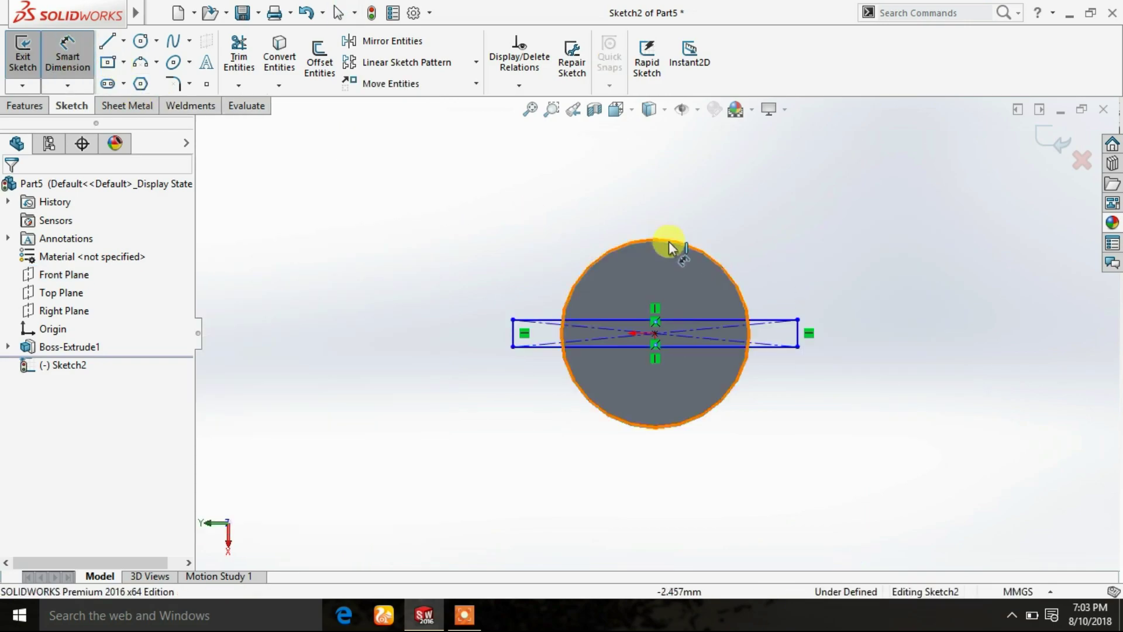
pyautogui.click(698, 324)
pyautogui.click(694, 191)
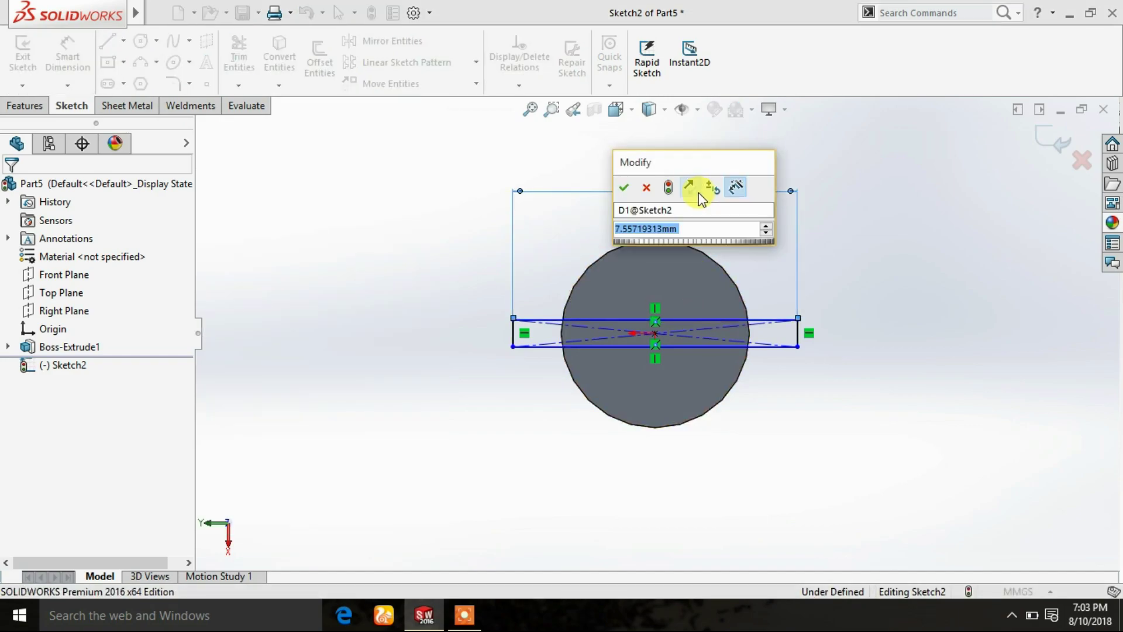
pyautogui.write('8')
pyautogui.press('Return')
pyautogui.click(208, 153)
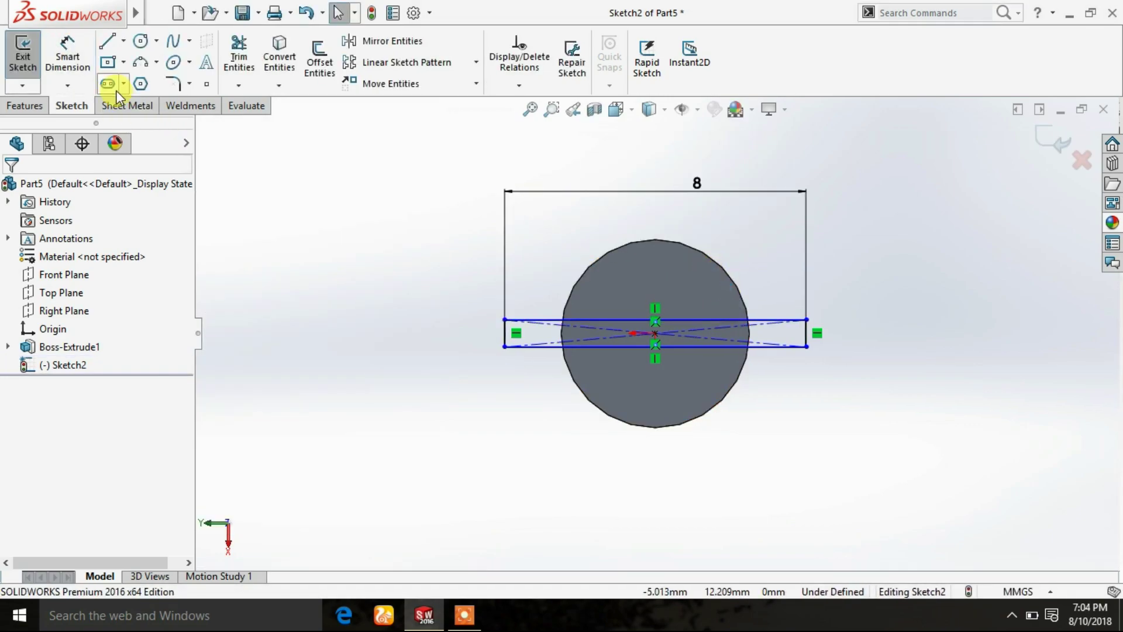
# Dimension the rectangle's short side as 1 mm
pyautogui.scroll(-3, 739, 329)
pyautogui.click(729, 357)
pyautogui.click(827, 362)
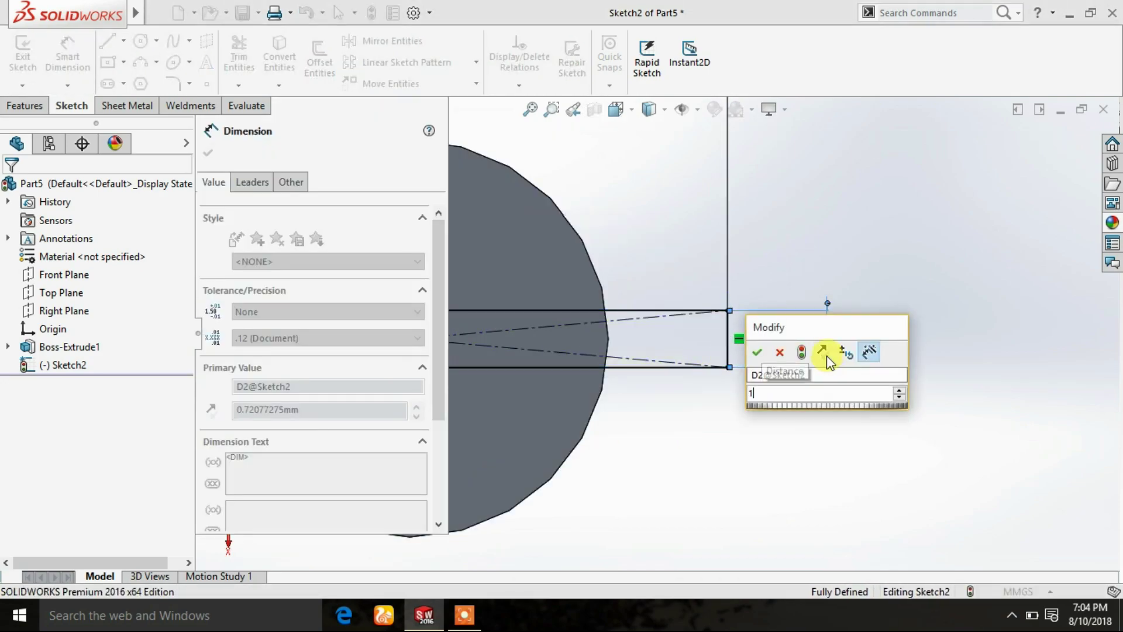
pyautogui.press('Return')
pyautogui.click(209, 154)
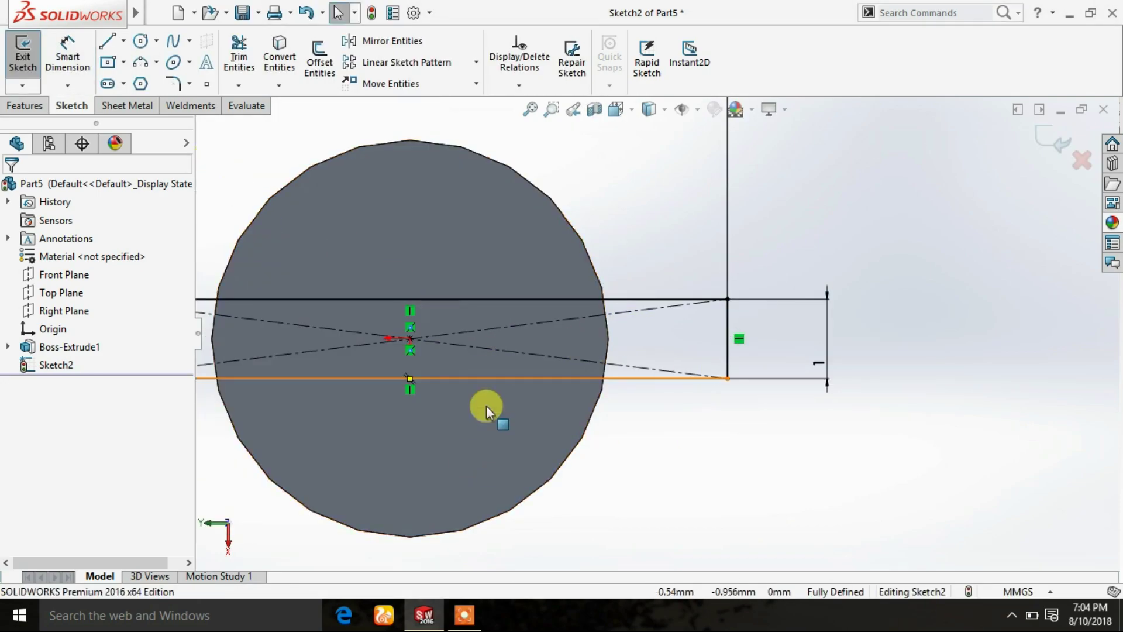
pyautogui.click(464, 614)
pyautogui.click(581, 591)
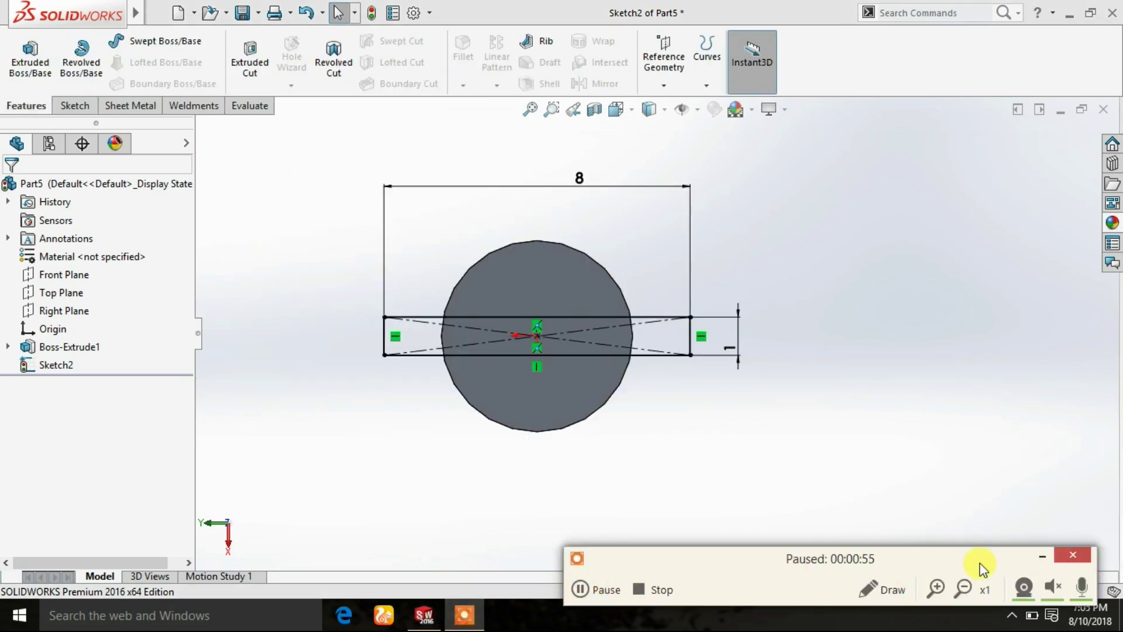
pyautogui.click(1037, 556)
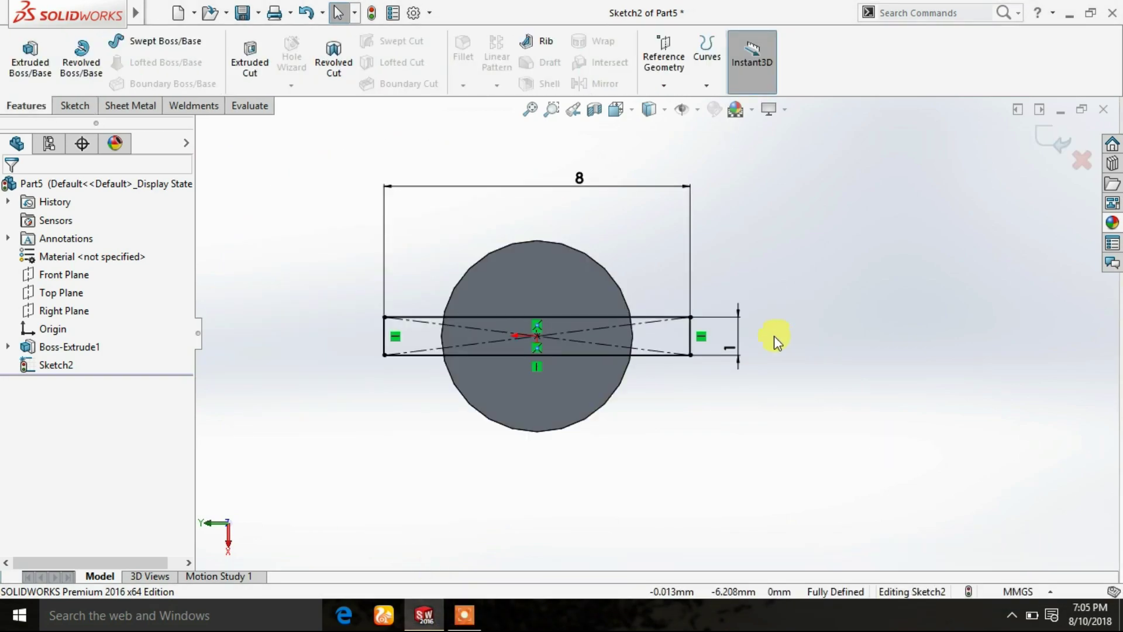
# Set the rectangle's short-side dimension to 1.1 mm
pyautogui.click(741, 351)
pyautogui.write('1.1')
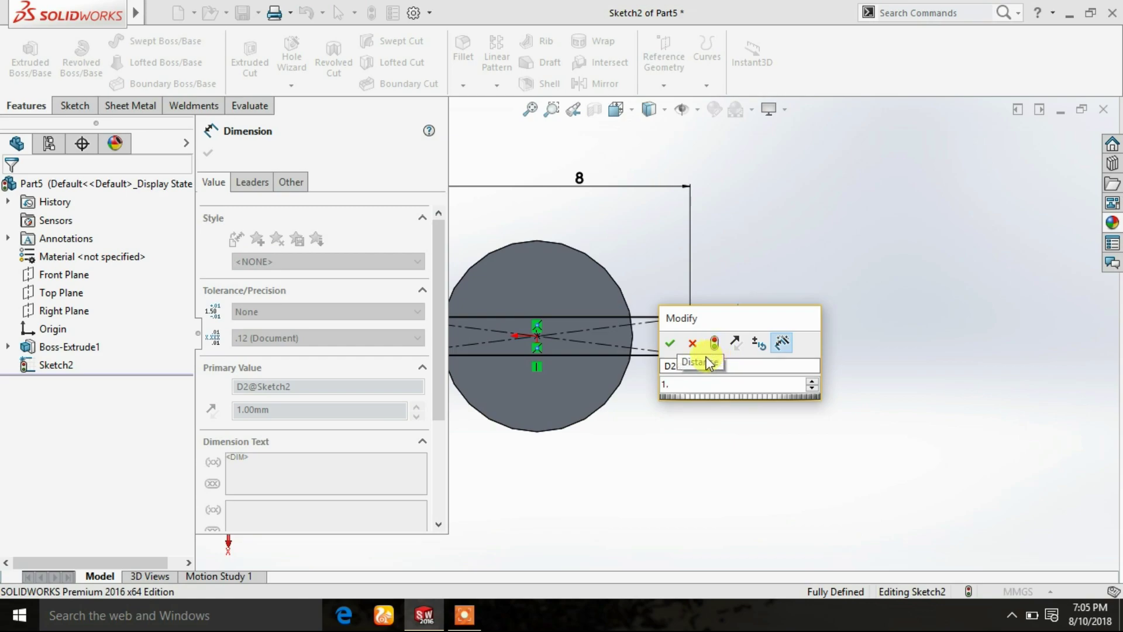
pyautogui.press('Return')
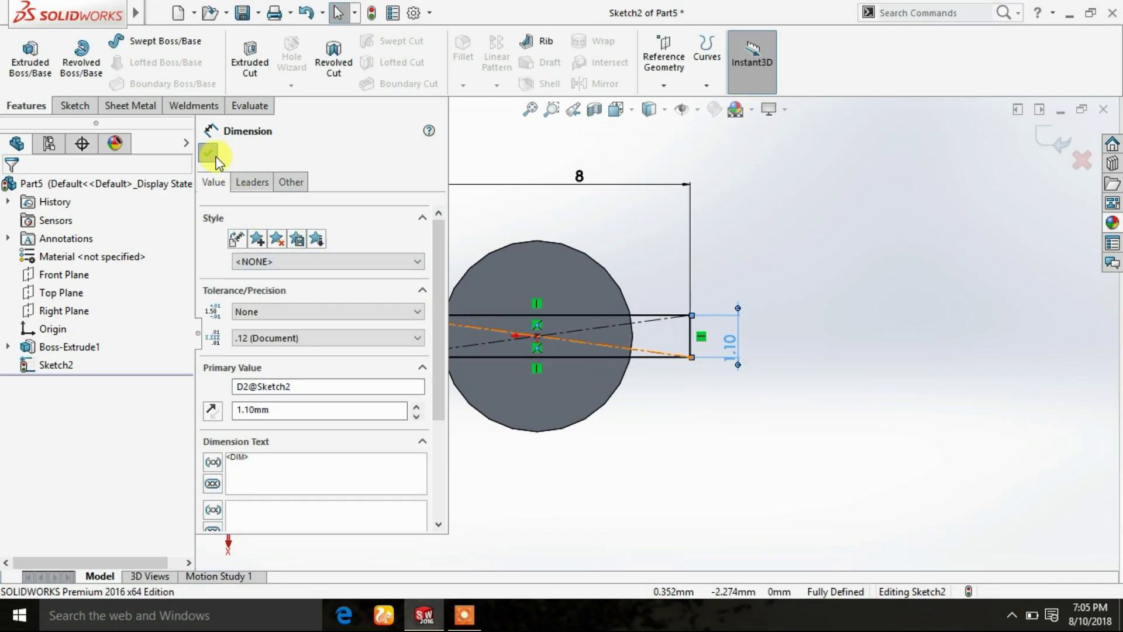
pyautogui.click(216, 158)
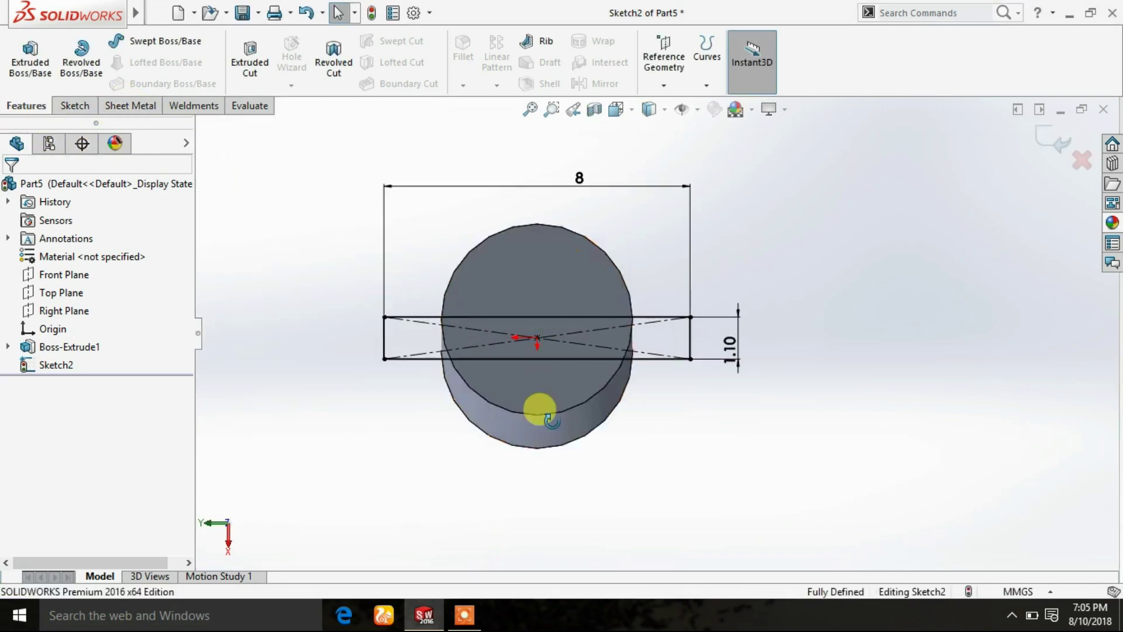
# Extrude the rectangle as a blind boss 8 mm deep in the reversed direction, merged with the rod
pyautogui.moveTo(538, 409); pyautogui.dragTo(546, 389, button='middle')
pyautogui.click(32, 64)
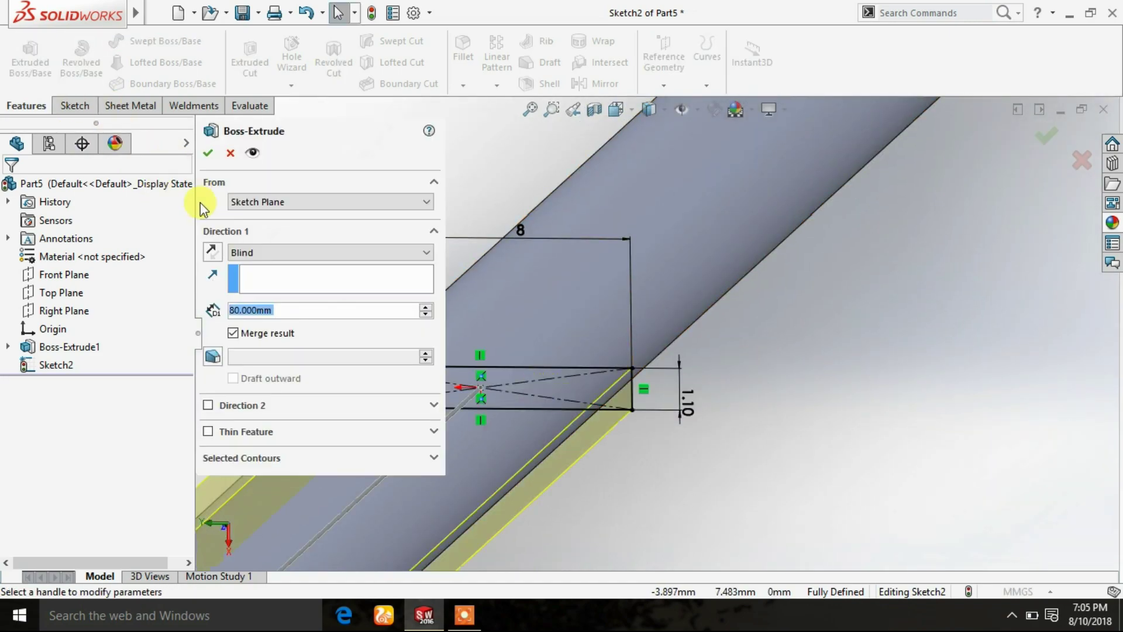
pyautogui.click(211, 253)
pyautogui.click(295, 313)
pyautogui.moveTo(300, 313); pyautogui.dragTo(237, 312)
pyautogui.press('Delete')
pyautogui.press('Return')
pyautogui.click(206, 153)
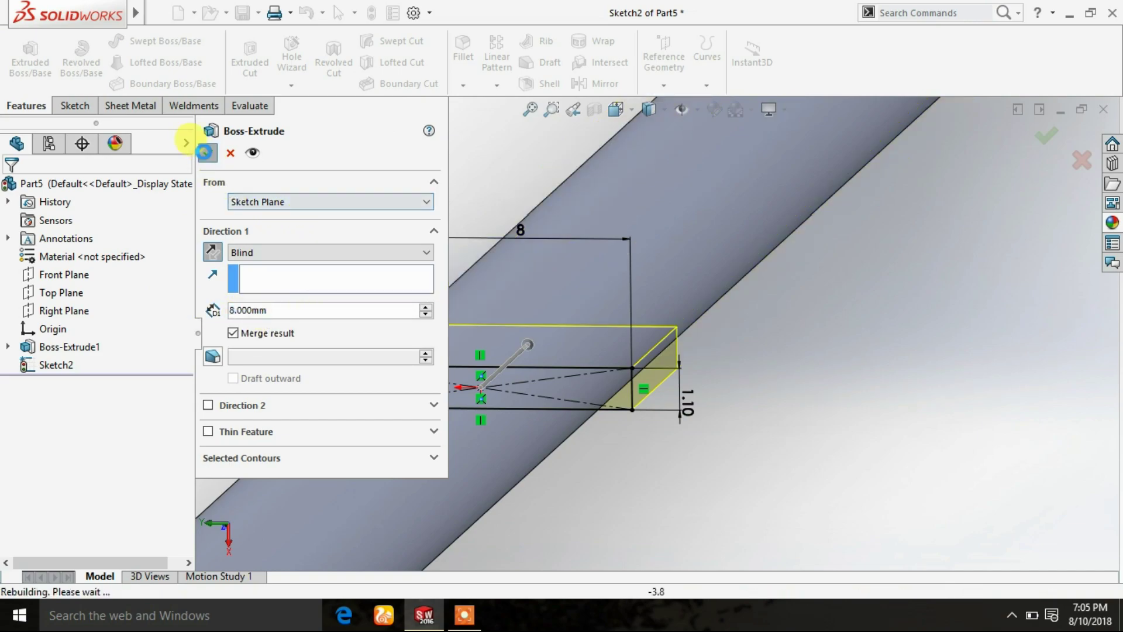
# Start a sketch on the rod's circular end face
pyautogui.press('f')
pyautogui.moveTo(568, 320)
pyautogui.mouseDown(button='middle')
pyautogui.moveTo(606, 321)
pyautogui.moveTo(591, 339)
pyautogui.moveTo(609, 351)
pyautogui.moveTo(593, 333)
pyautogui.moveTo(604, 251)
pyautogui.moveTo(646, 288)
pyautogui.moveTo(624, 231)
pyautogui.moveTo(647, 246)
pyautogui.moveTo(649, 198)
pyautogui.moveTo(653, 231)
pyautogui.moveTo(637, 206)
pyautogui.moveTo(647, 176)
pyautogui.moveTo(637, 181)
pyautogui.moveTo(627, 157)
pyautogui.mouseUp(button='middle')
pyautogui.scroll(2, 622, 238)
pyautogui.scroll(-3, 658, 231)
pyautogui.click(627, 157)
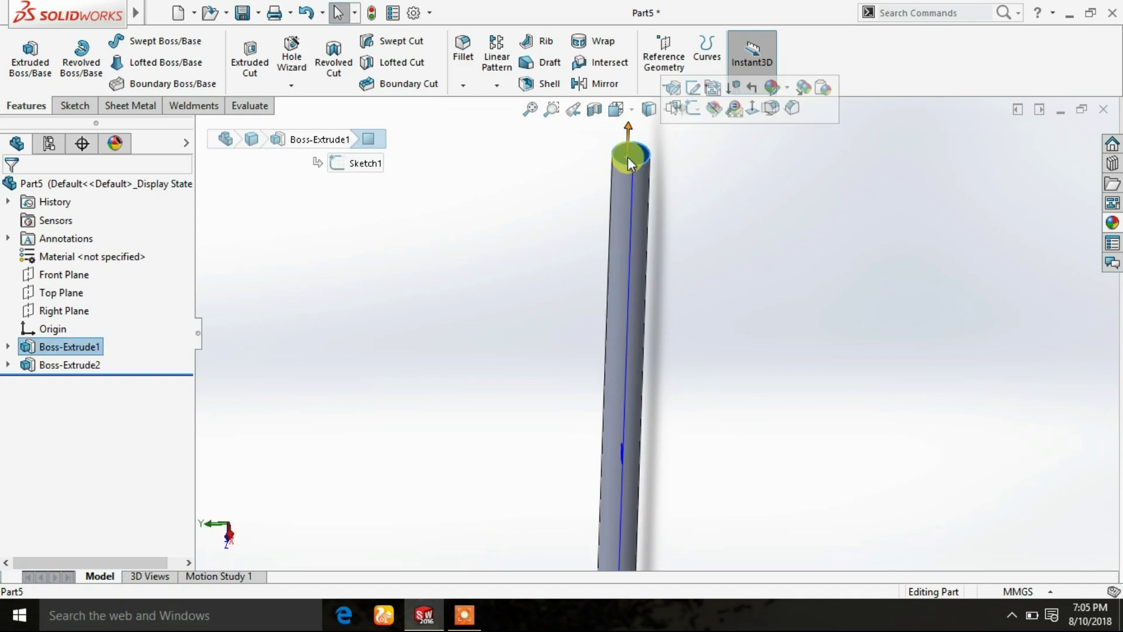
pyautogui.click(695, 115)
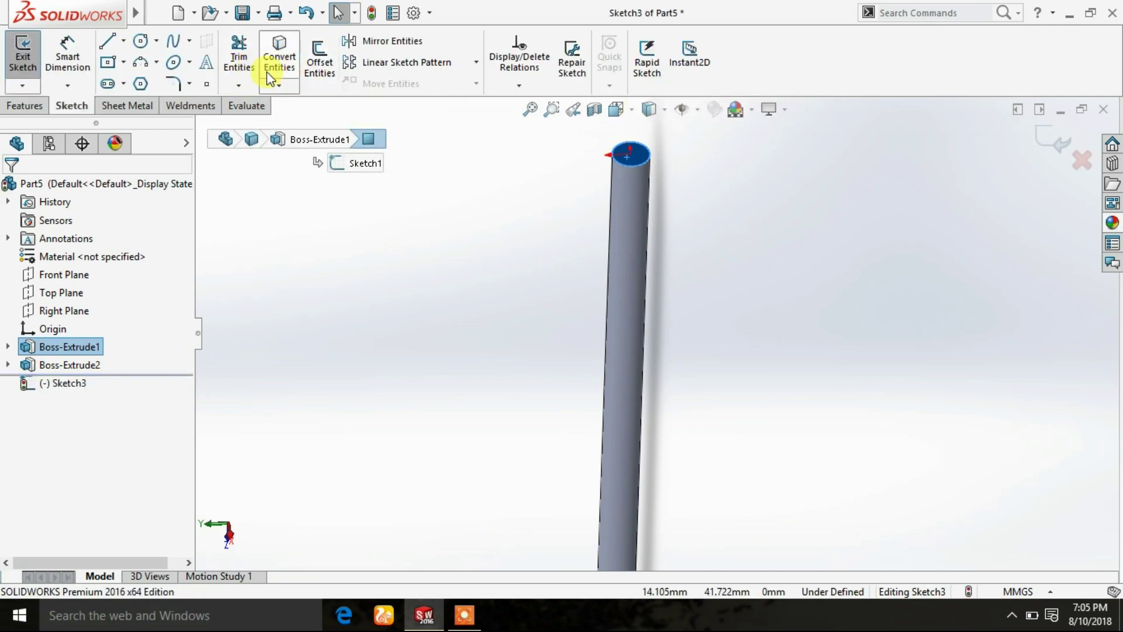
# Offset the end face's circular edge outward by 1.5 mm
pyautogui.moveTo(577, 171); pyautogui.dragTo(341, 220, button='middle')
pyautogui.click(324, 64)
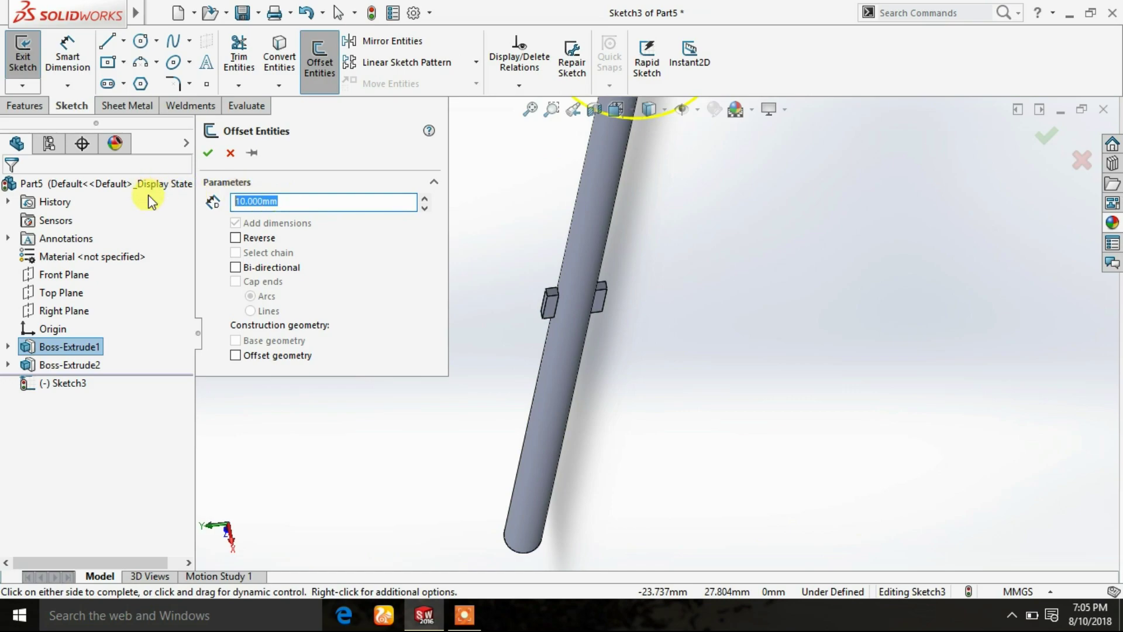
pyautogui.press('Return')
pyautogui.scroll(3, 644, 183)
pyautogui.scroll(-5, 625, 275)
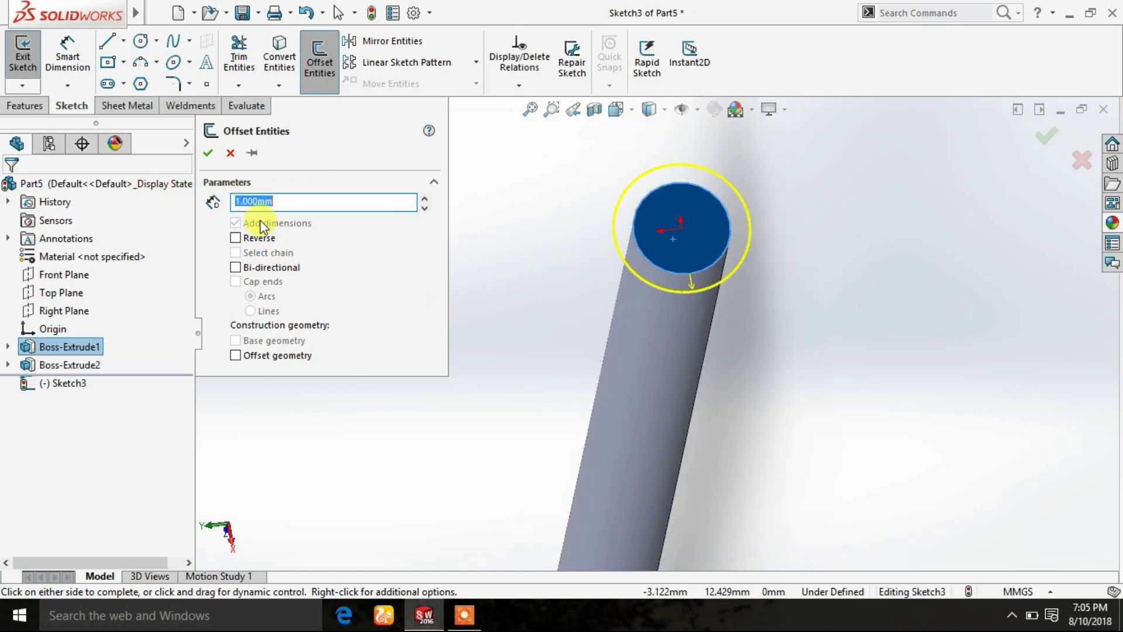
pyautogui.write('1.5')
pyautogui.press('Return')
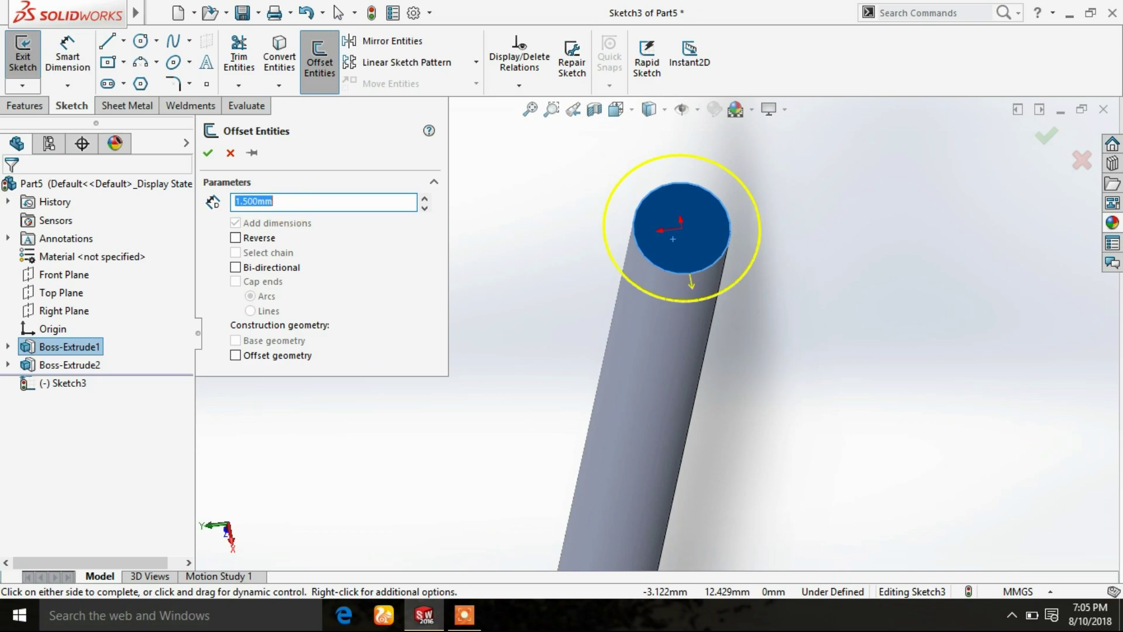
pyautogui.click(207, 153)
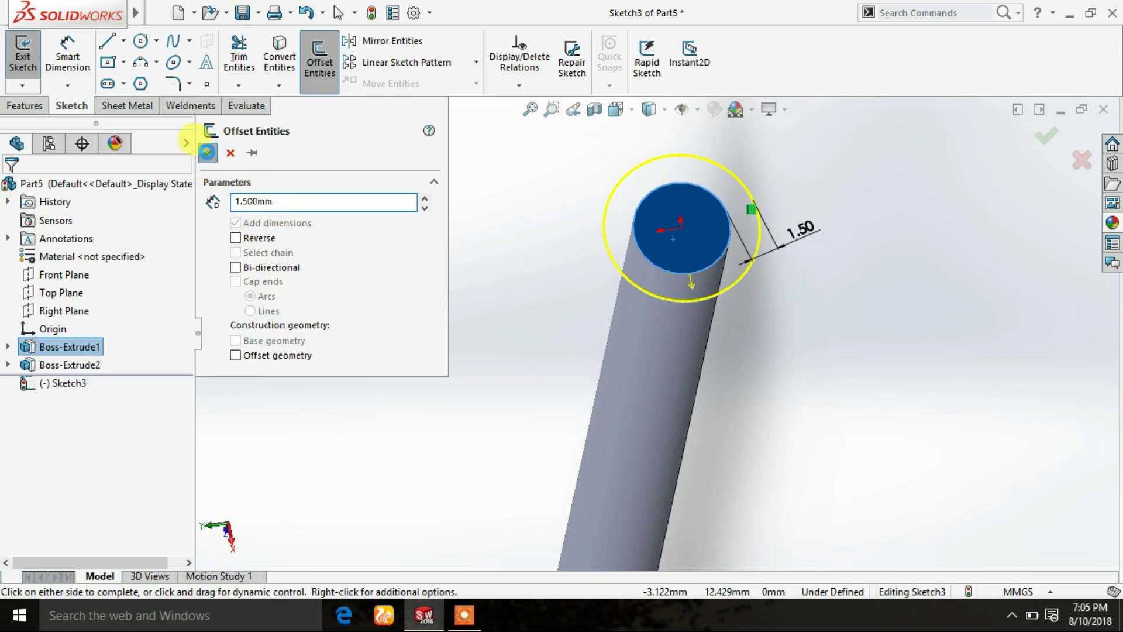
# Extrude the offset circle as a blind boss 10 mm deep, reversed so it runs back along the rod
pyautogui.click(26, 105)
pyautogui.click(32, 65)
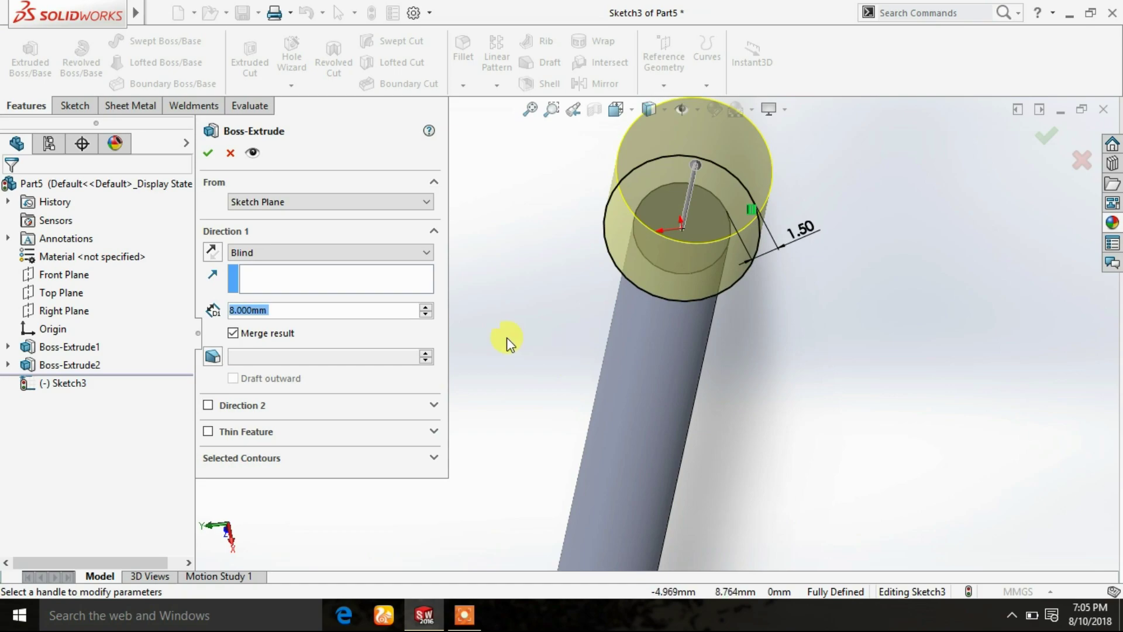
pyautogui.click(211, 252)
pyautogui.moveTo(694, 414); pyautogui.dragTo(701, 278, button='middle')
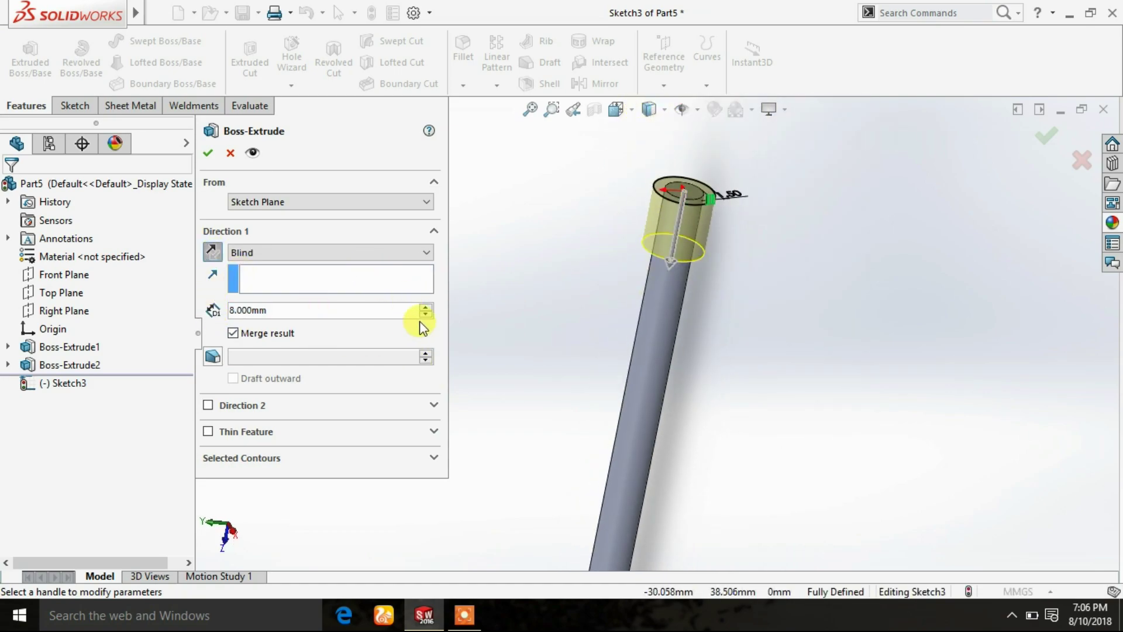
pyautogui.doubleClick(333, 310)
pyautogui.write('10')
pyautogui.press('Return')
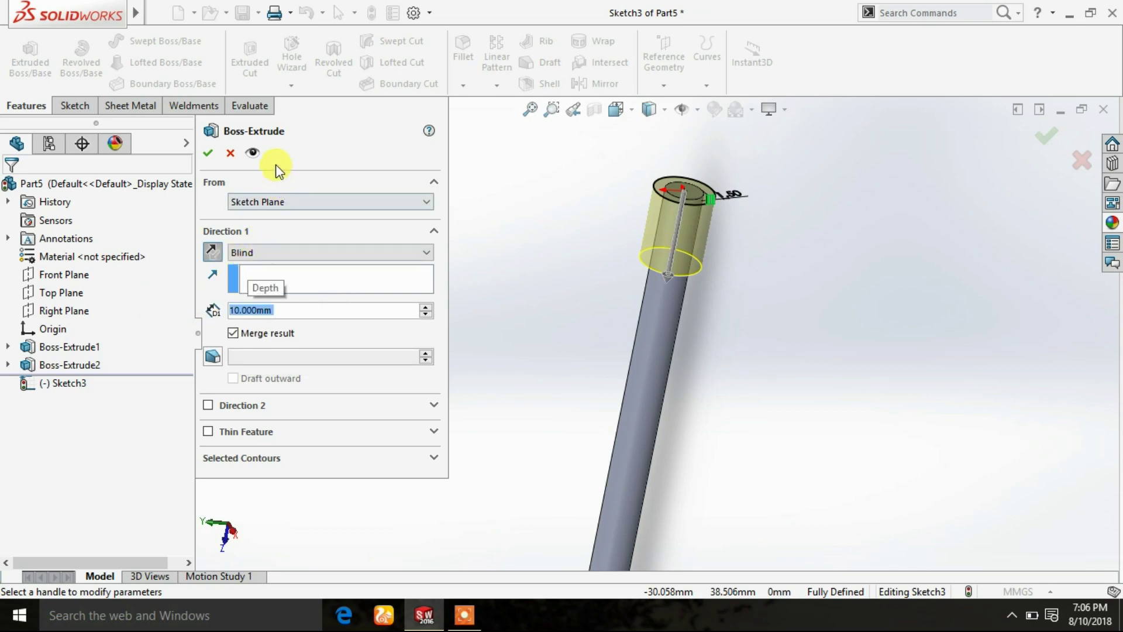
pyautogui.click(219, 154)
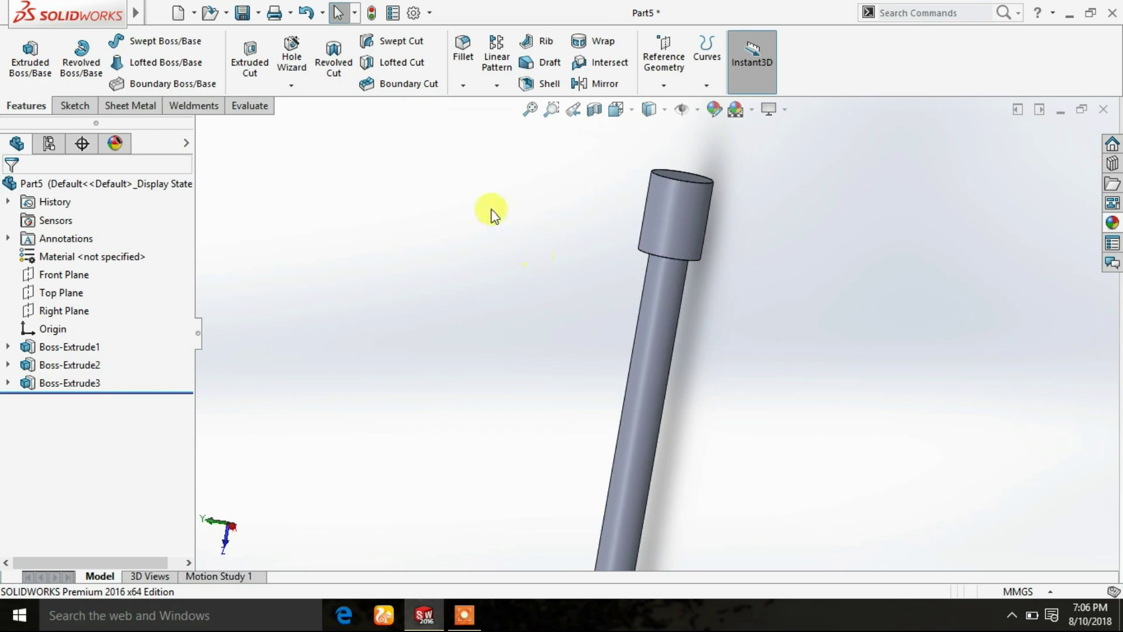
# Fillet the inner circular edge where the collar meets the rod with a 10 mm symmetric radius
pyautogui.click(455, 58)
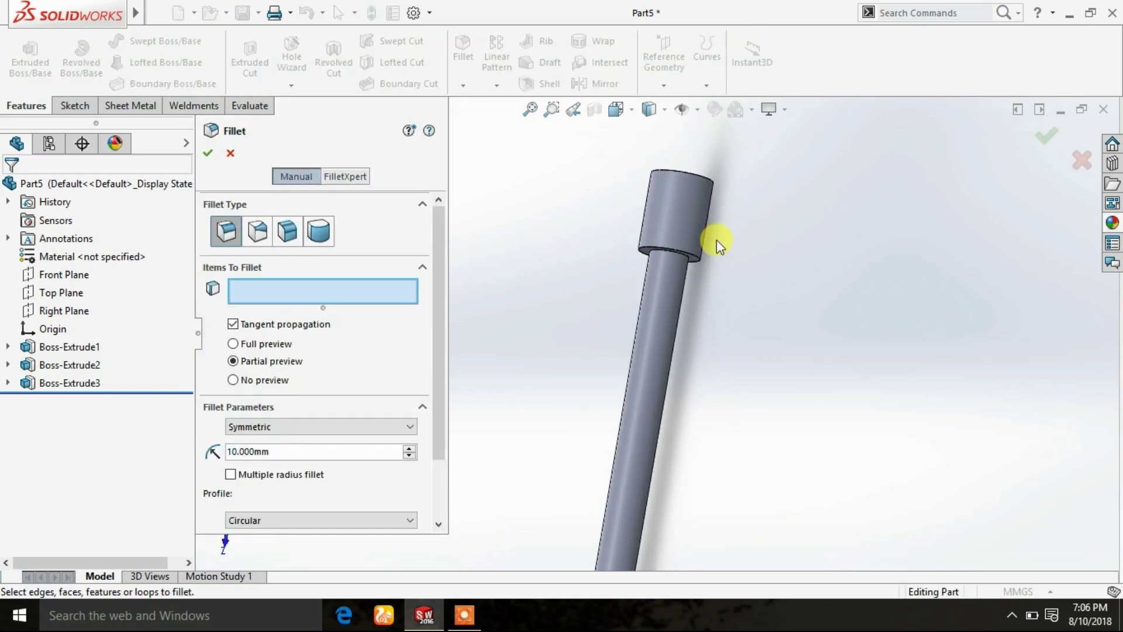
pyautogui.click(655, 263)
pyautogui.rightClick(305, 291)
pyautogui.click(325, 300)
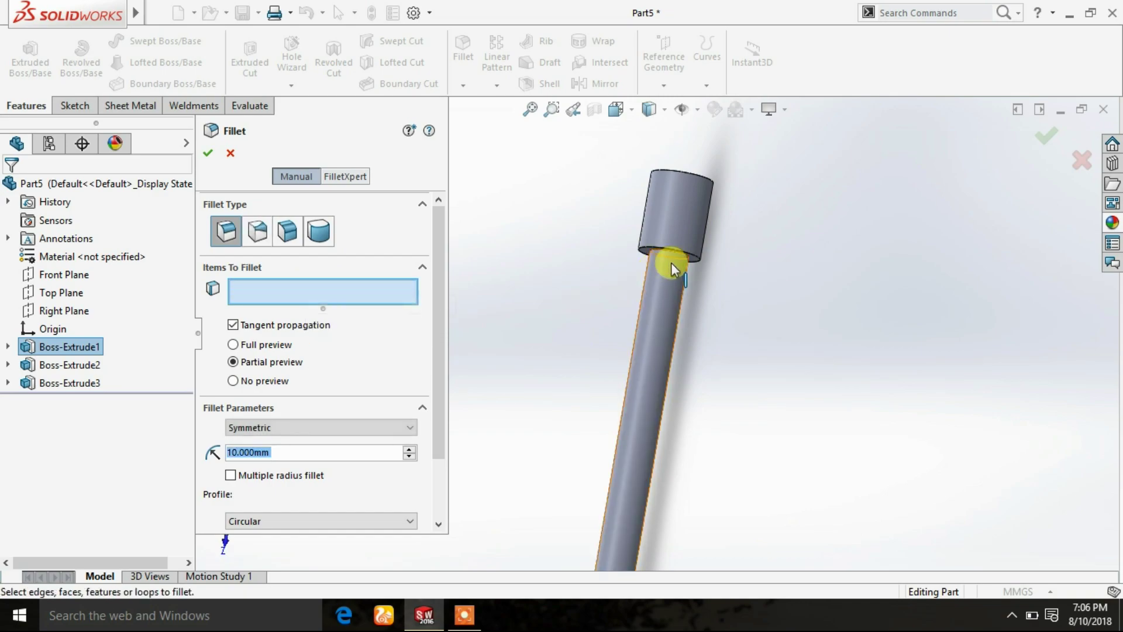
pyautogui.scroll(-5, 665, 262)
pyautogui.click(681, 266)
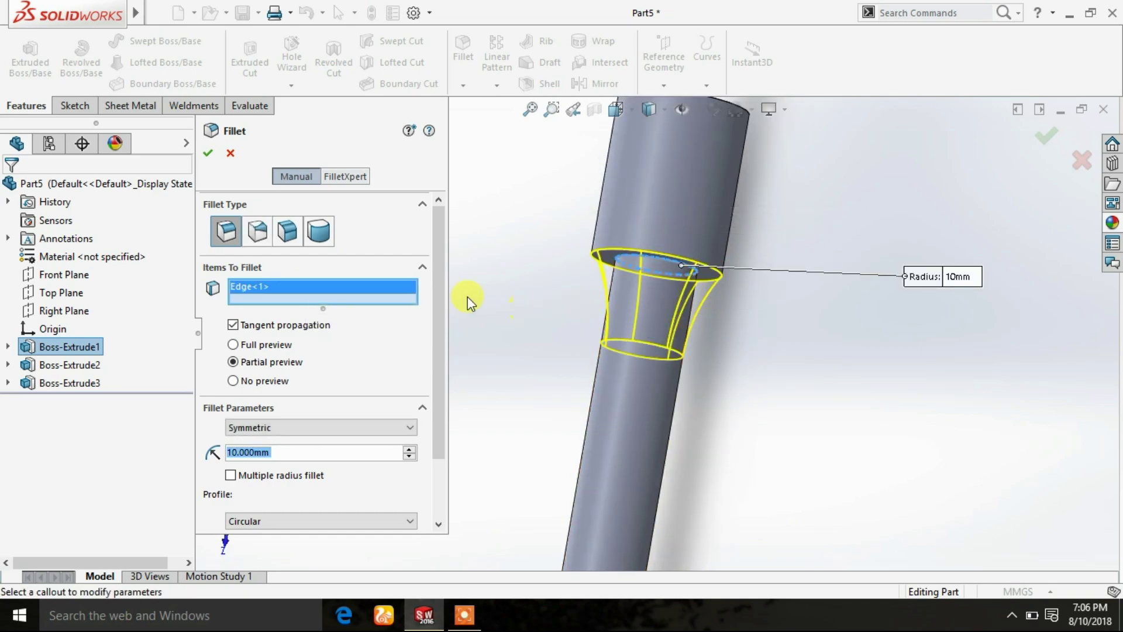
pyautogui.click(209, 154)
pyautogui.scroll(5, 452, 222)
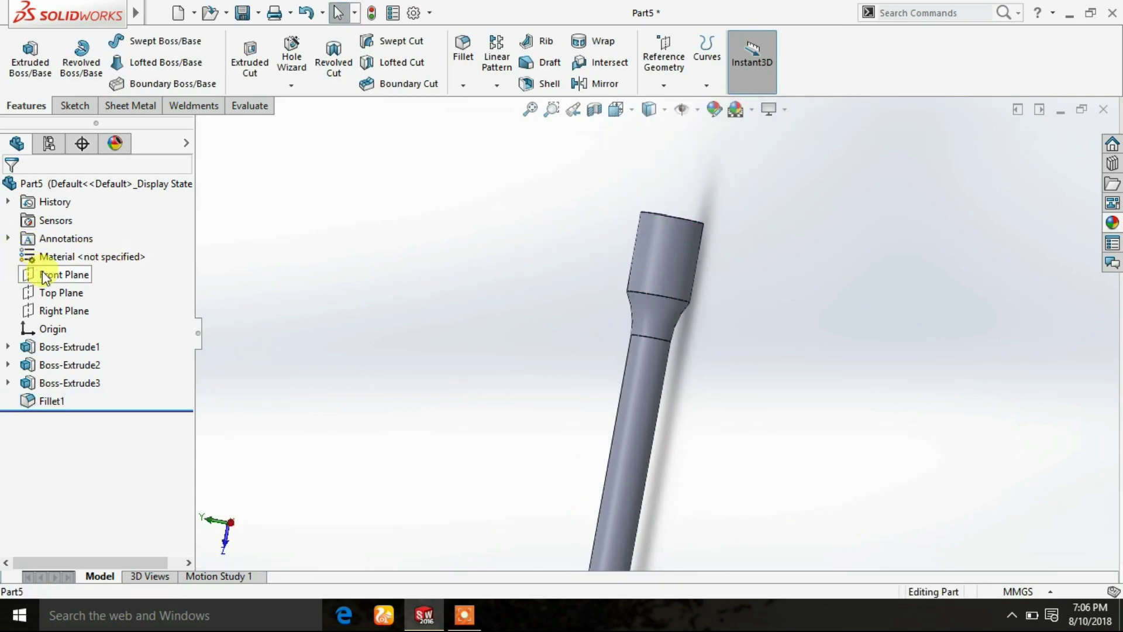
# Start a sketch on the Top Plane and show the collar end in the Top view
pyautogui.click(50, 291)
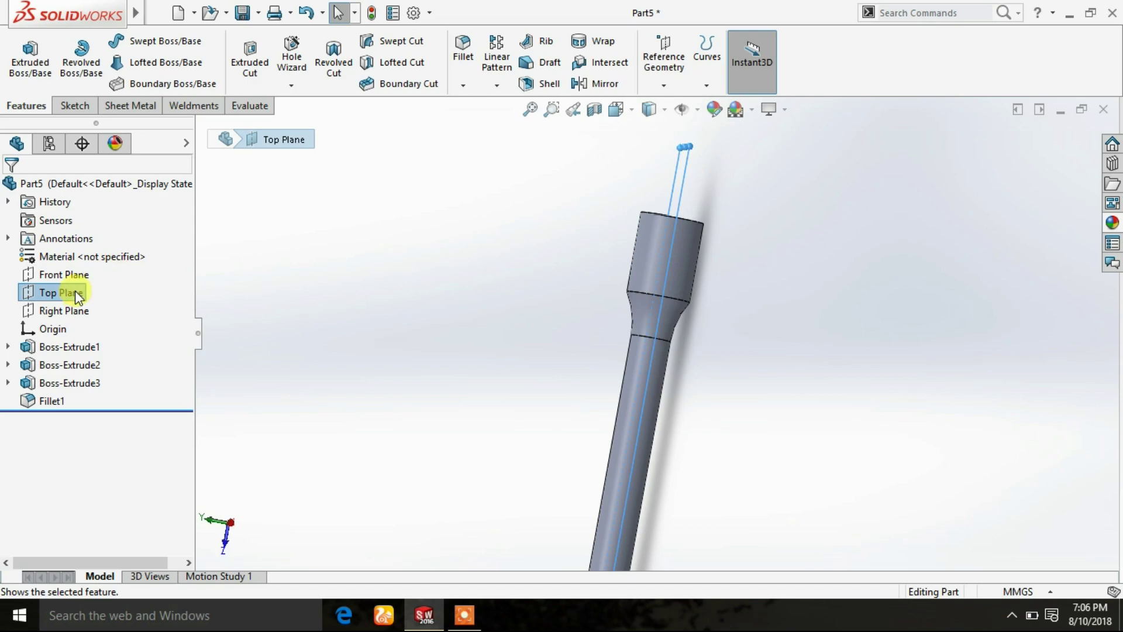
pyautogui.rightClick(78, 296)
pyautogui.click(84, 272)
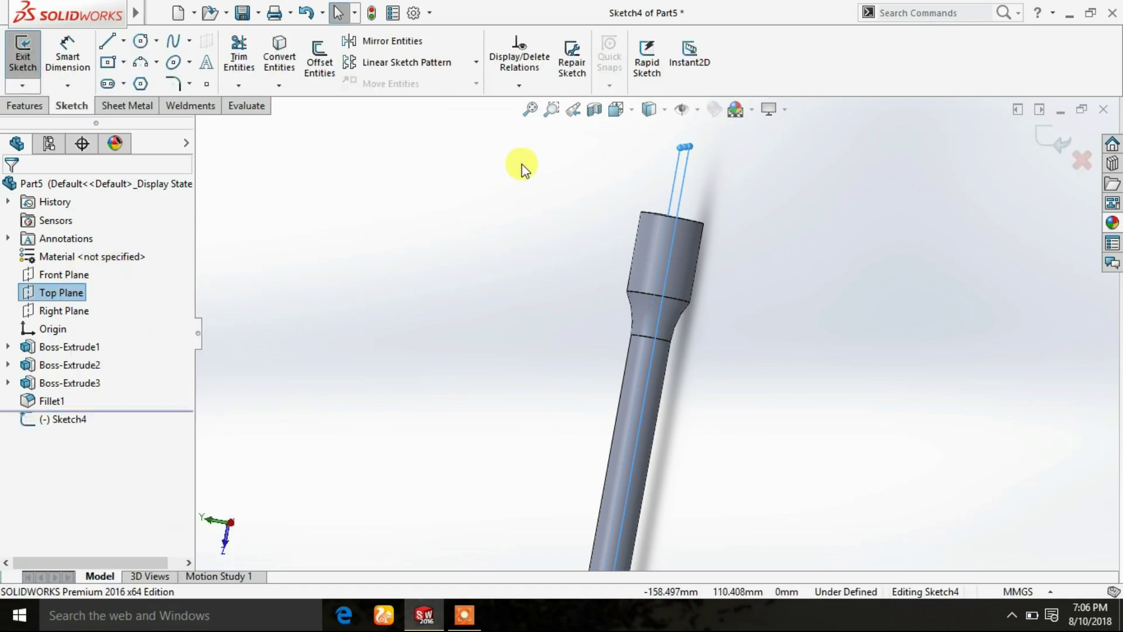
pyautogui.click(617, 110)
pyautogui.click(520, 287)
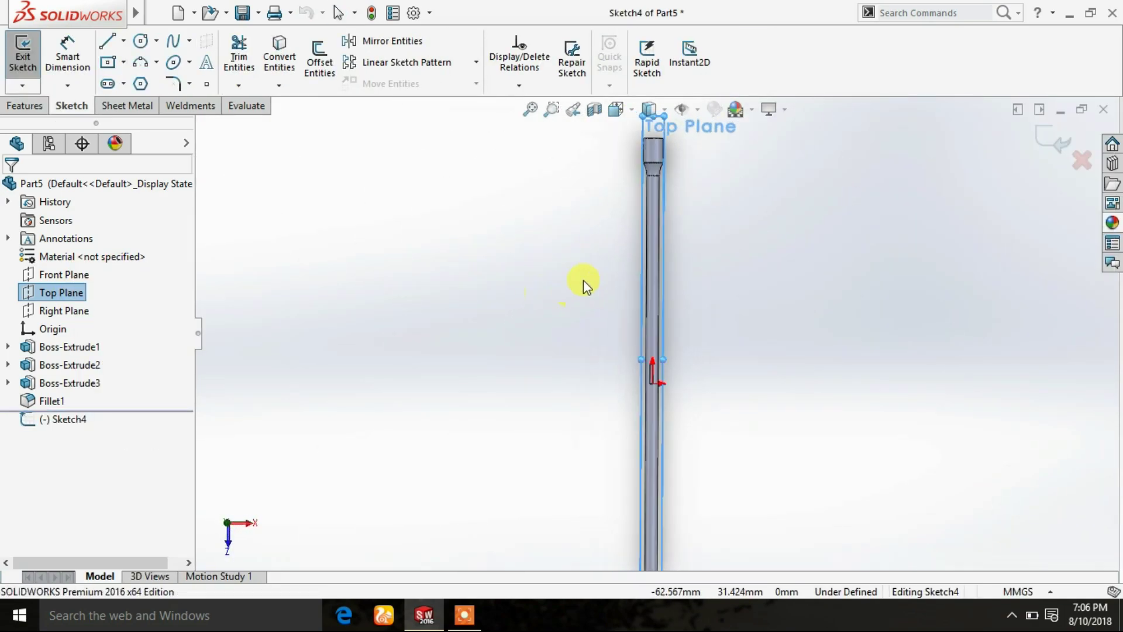
pyautogui.scroll(-3, 613, 164)
pyautogui.scroll(-2, 613, 164)
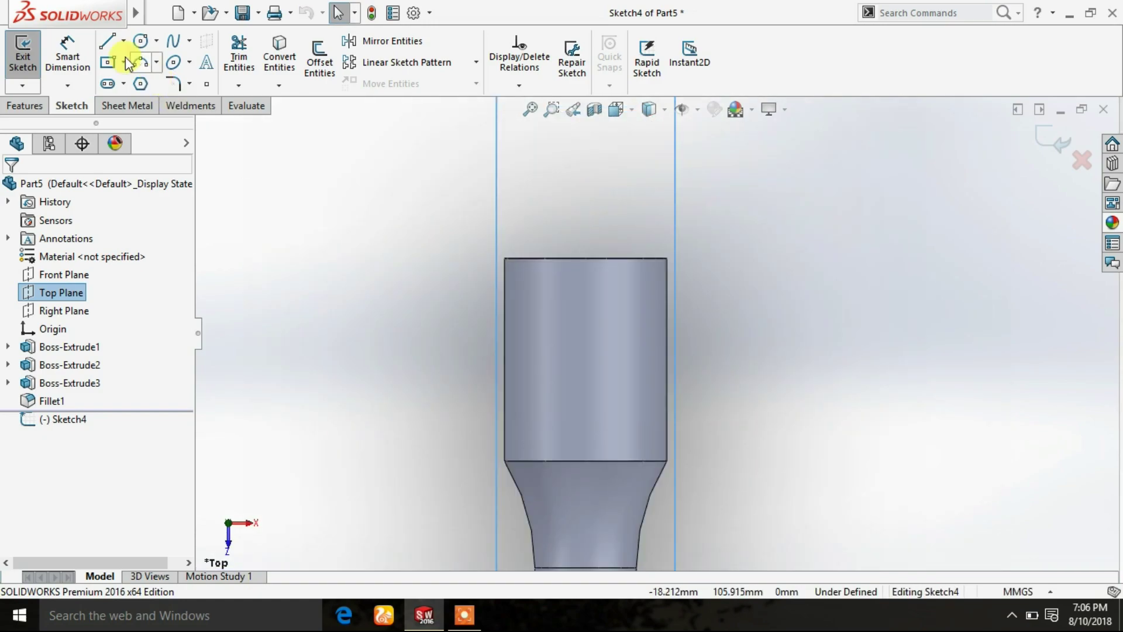
# Sketch a slanted line from near the middle of the collar's end edge to the left corner where the fillet meets the rod
pyautogui.click(105, 47)
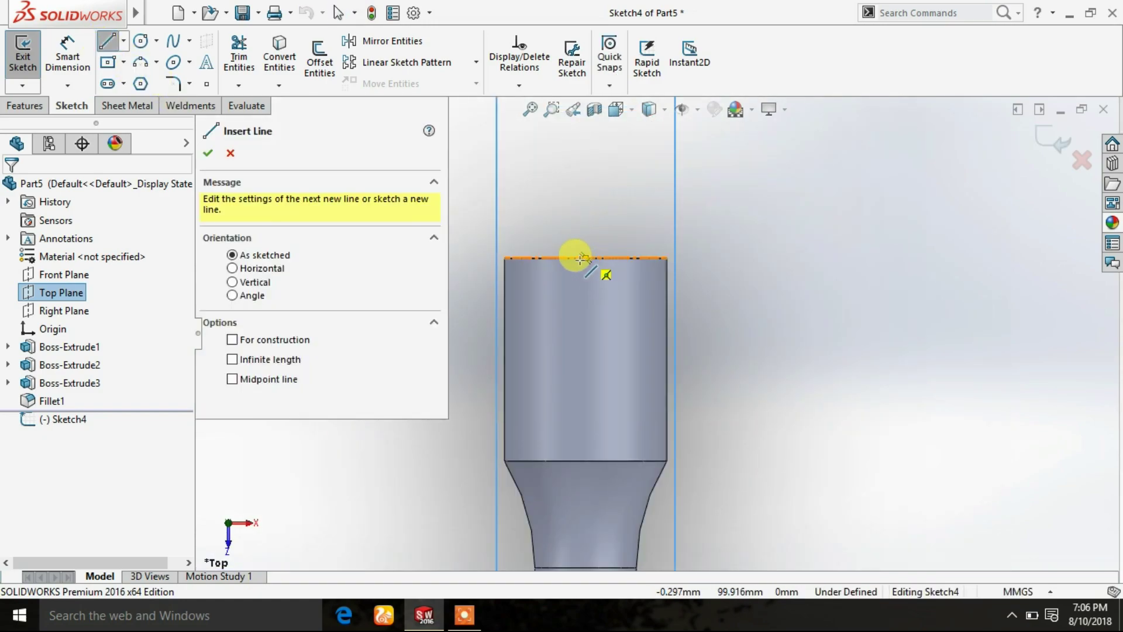
pyautogui.click(576, 258)
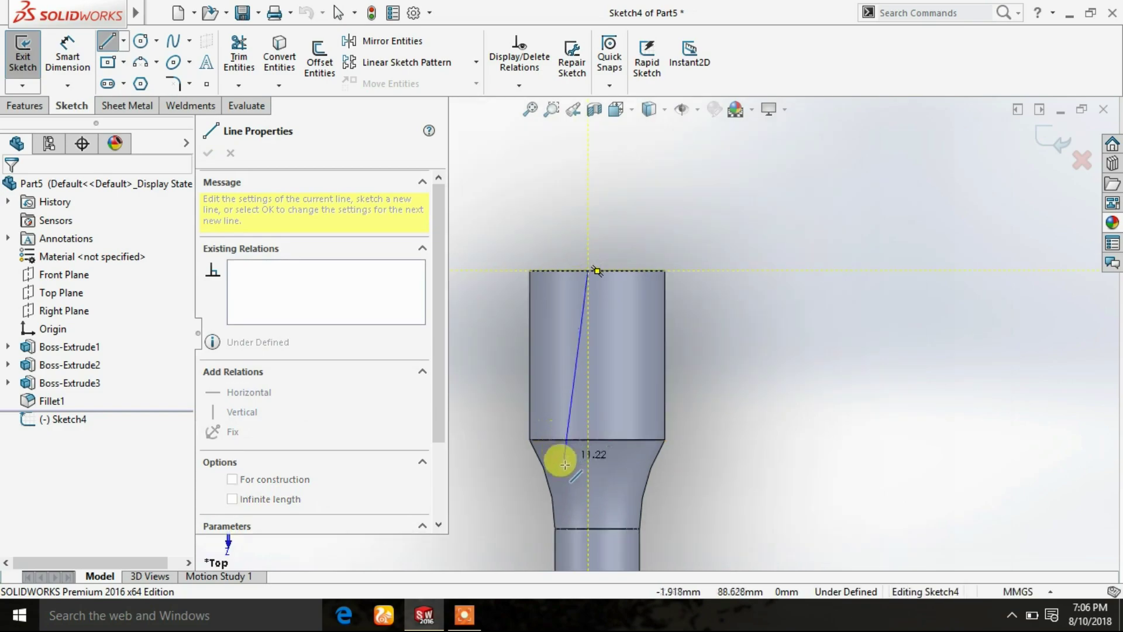
pyautogui.click(555, 528)
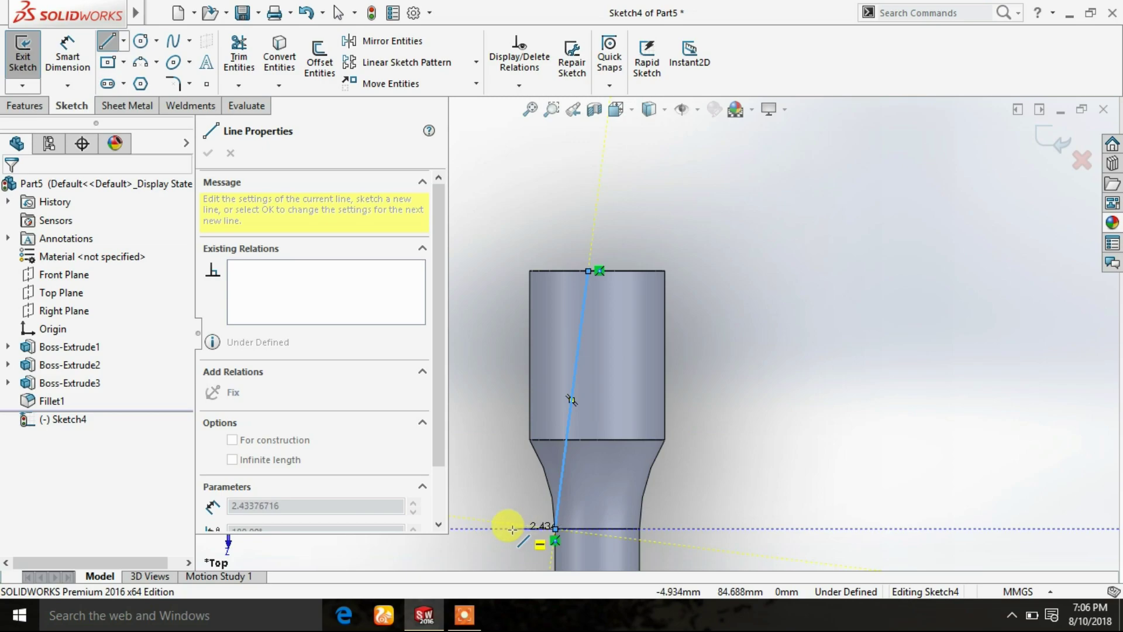
pyautogui.rightClick(513, 530)
pyautogui.click(544, 381)
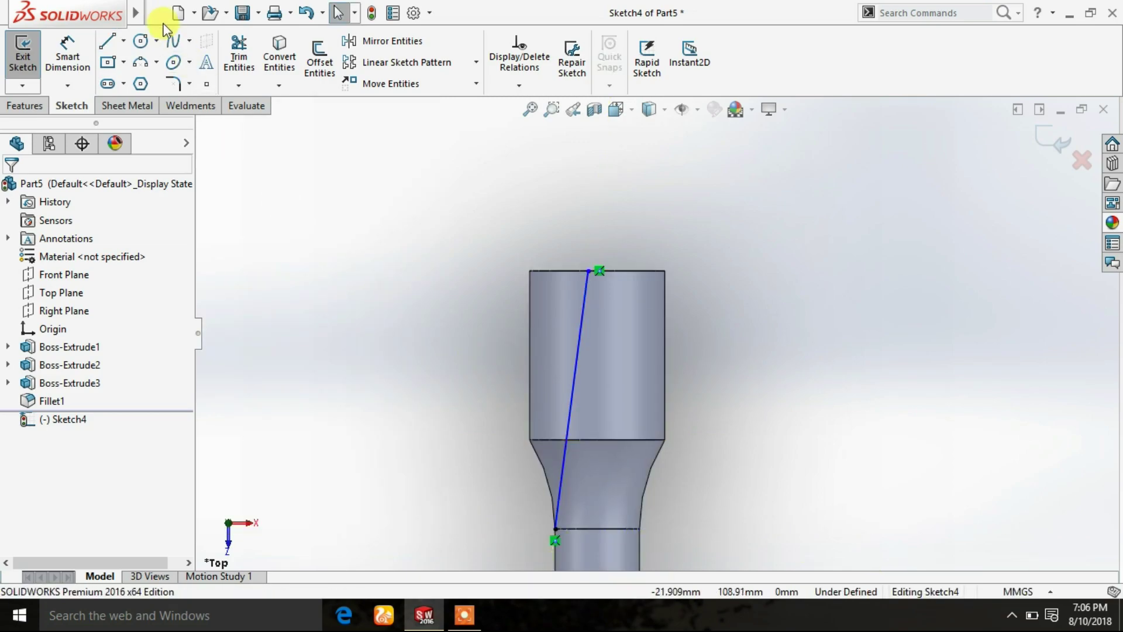
# Close the profile with lines along the collar's end edge to its left corner, straight down its side, and across to the slanted line's lower end
pyautogui.click(107, 40)
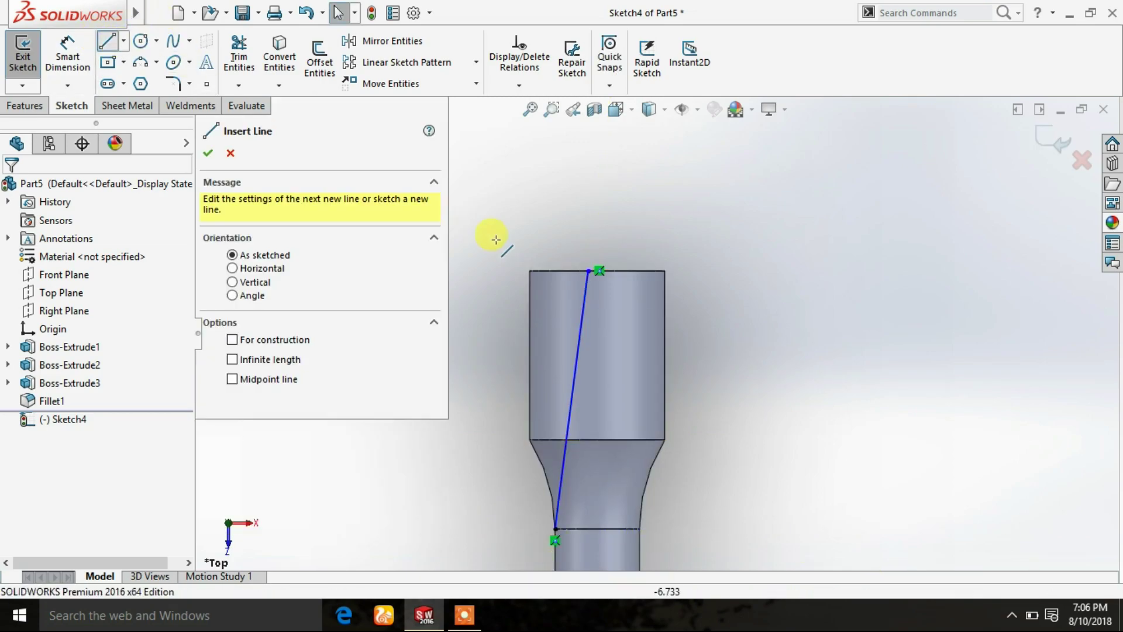
pyautogui.click(583, 269)
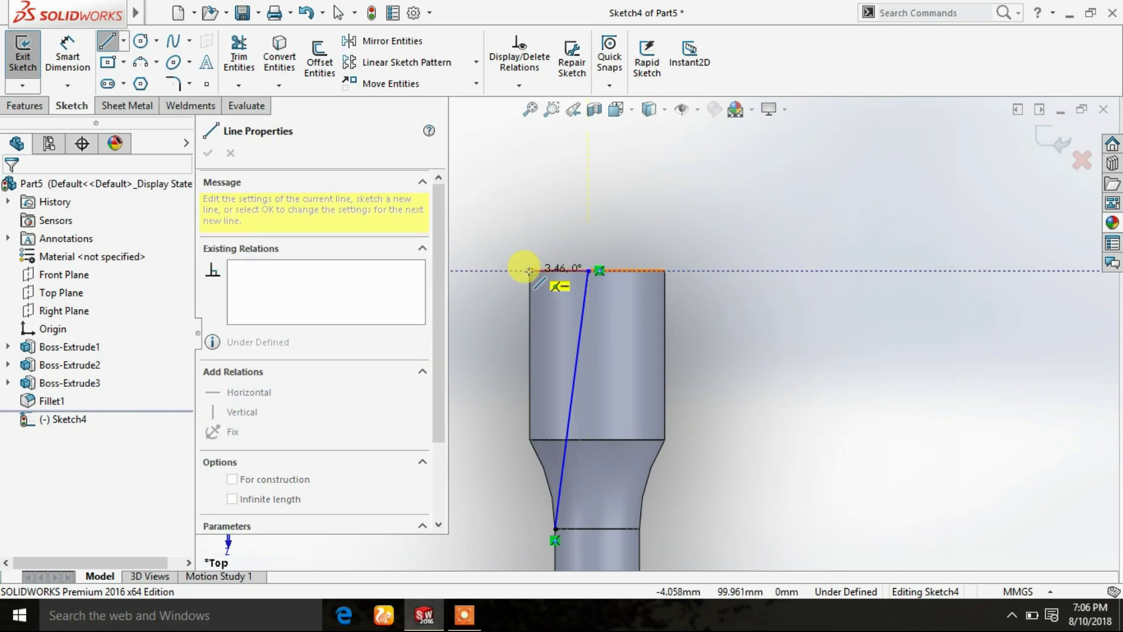
pyautogui.click(529, 271)
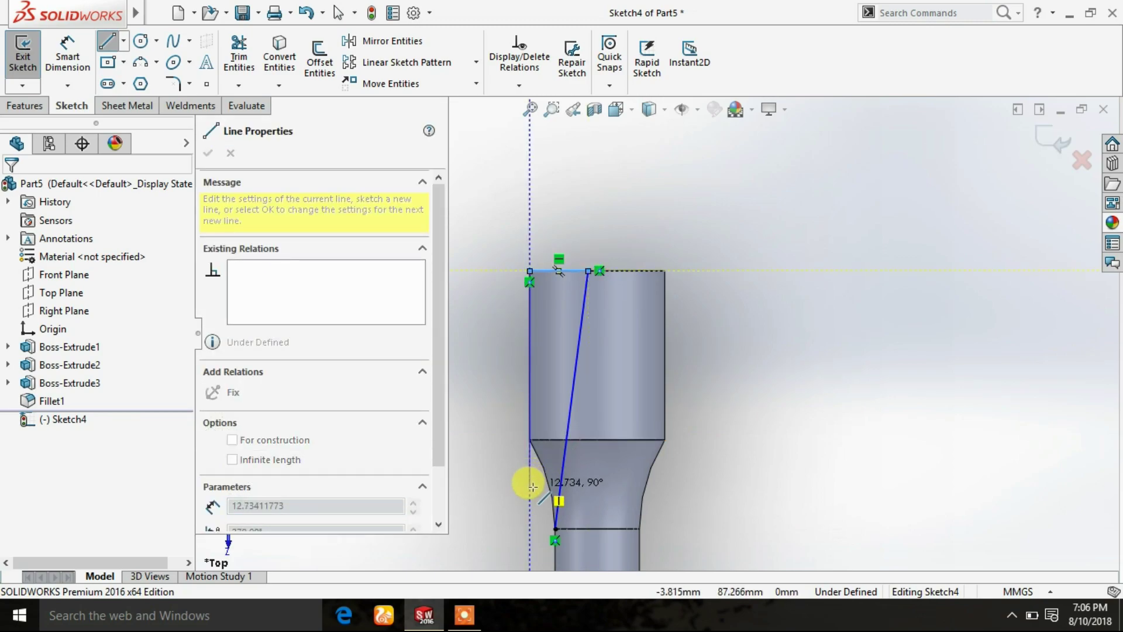
pyautogui.click(529, 528)
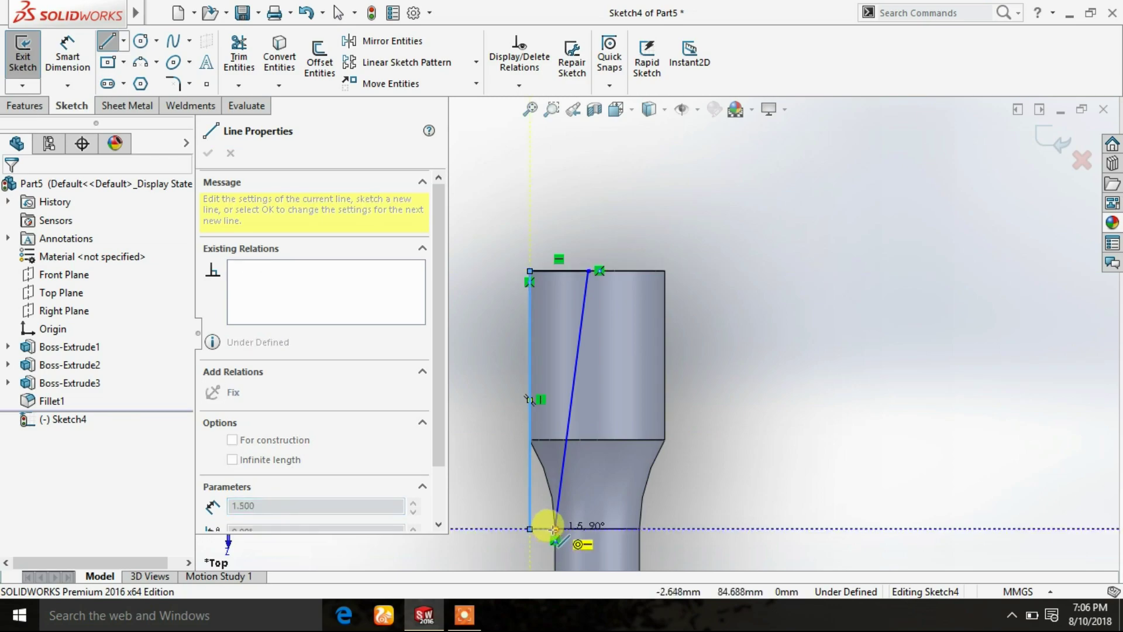
pyautogui.click(553, 529)
pyautogui.rightClick(509, 436)
pyautogui.click(513, 439)
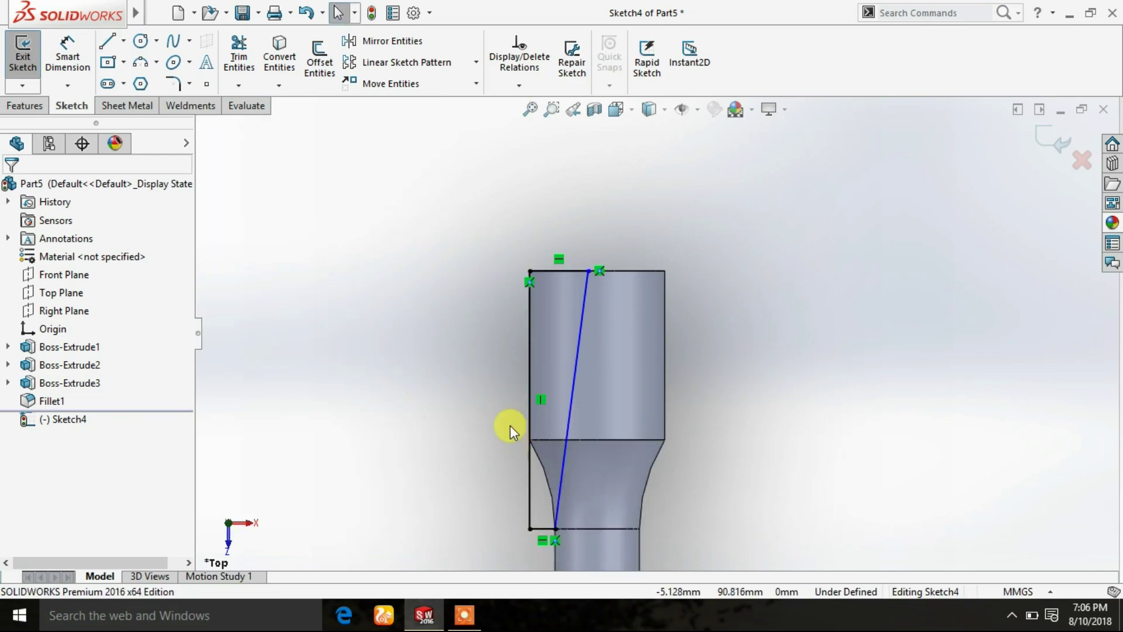
pyautogui.click(33, 110)
pyautogui.click(243, 58)
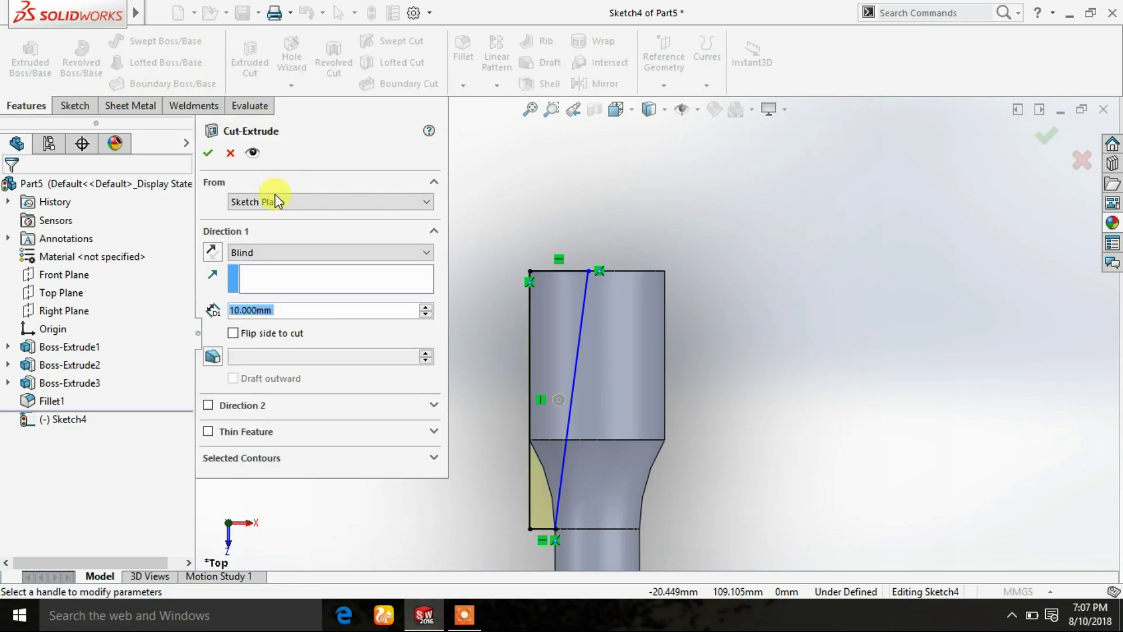
pyautogui.click(230, 153)
# Try to dimension the position of the slanted line's upper endpoint on the collar's end edge
pyautogui.scroll(-5, 625, 268)
pyautogui.click(75, 106)
pyautogui.click(67, 55)
pyautogui.scroll(-4, 605, 331)
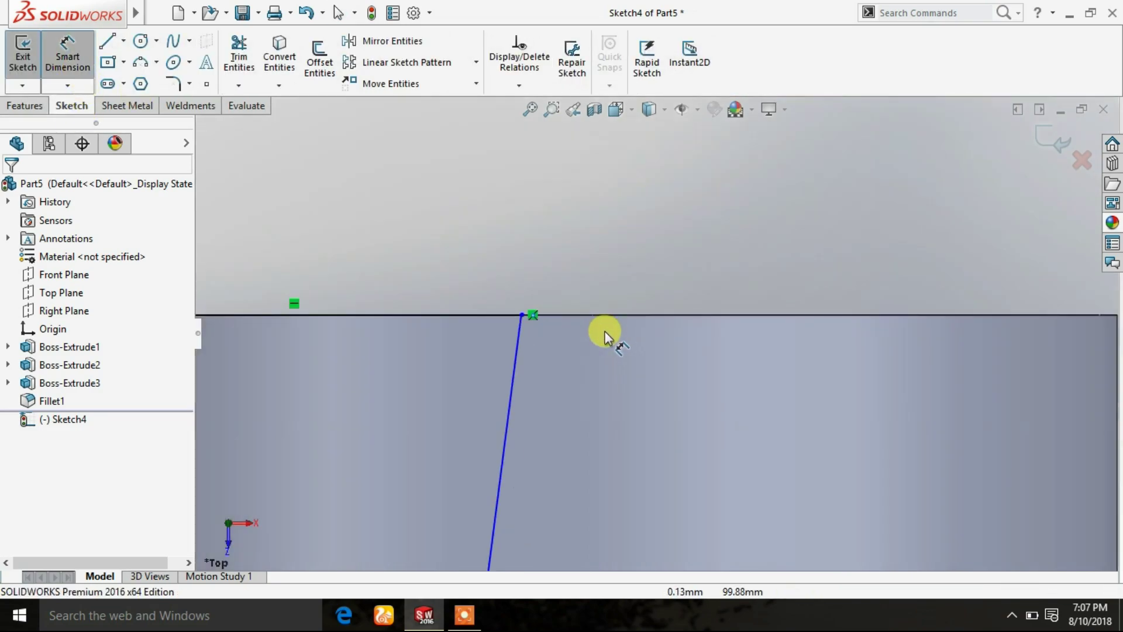
pyautogui.click(523, 317)
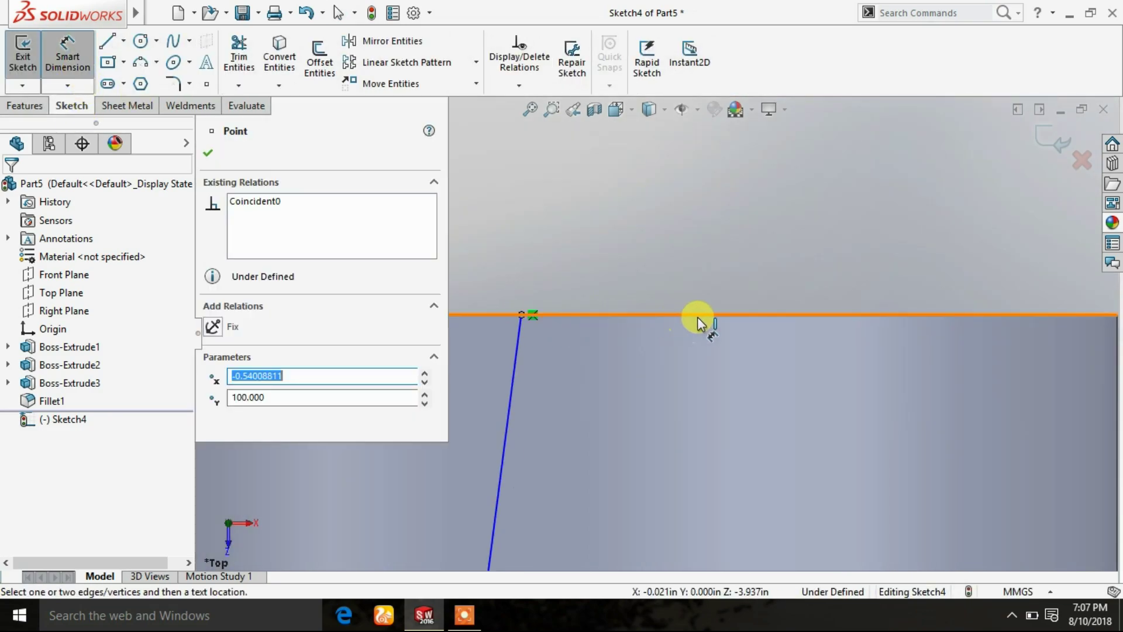
pyautogui.scroll(2, 691, 322)
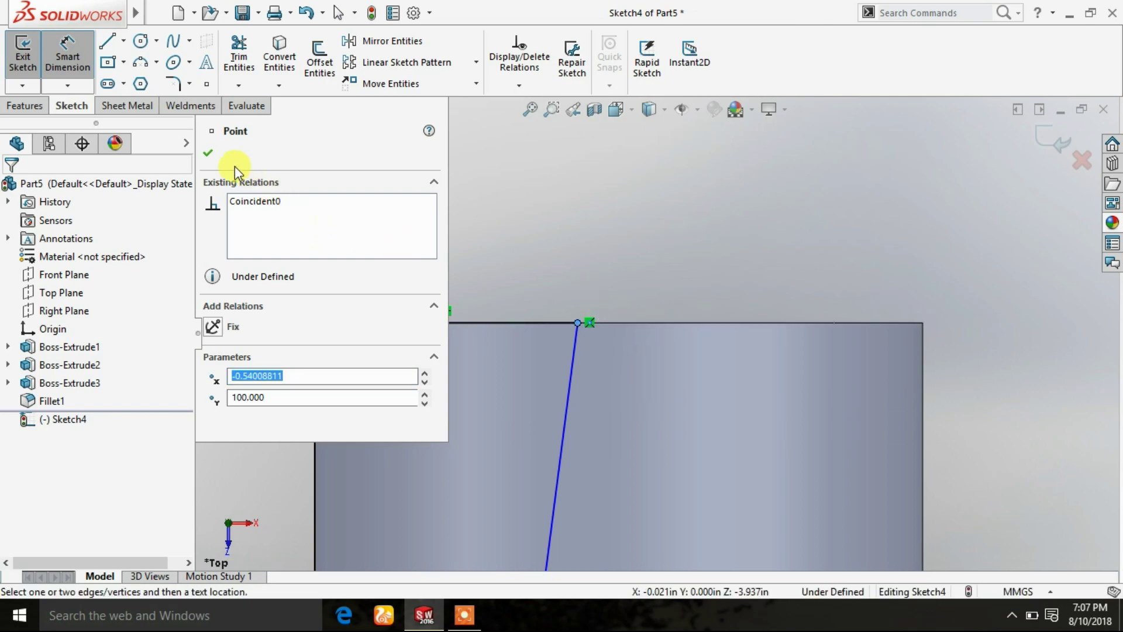
pyautogui.click(208, 153)
# Cut-extrude the closed profile through the collar with a Mid Plane end condition and a 10 mm depth
pyautogui.click(25, 105)
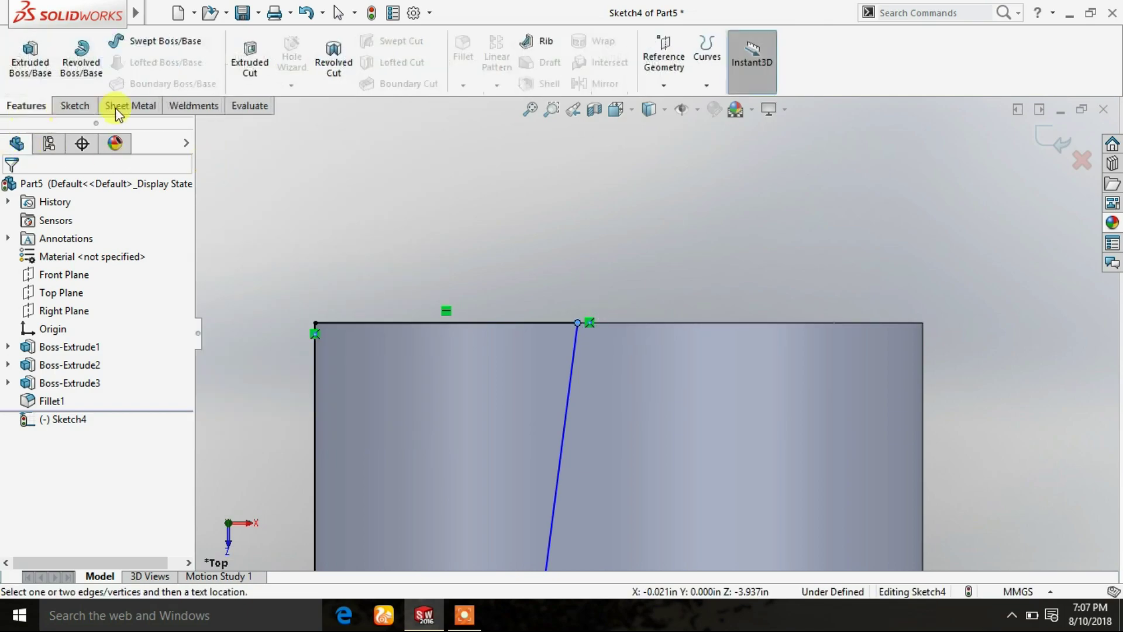
pyautogui.click(234, 68)
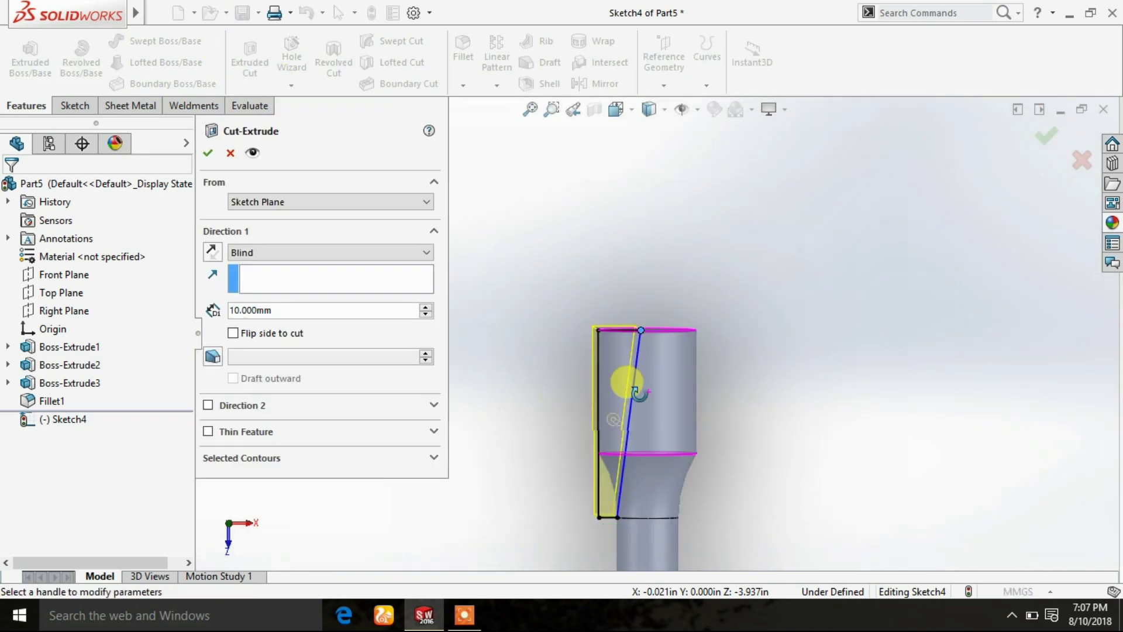
pyautogui.click(214, 252)
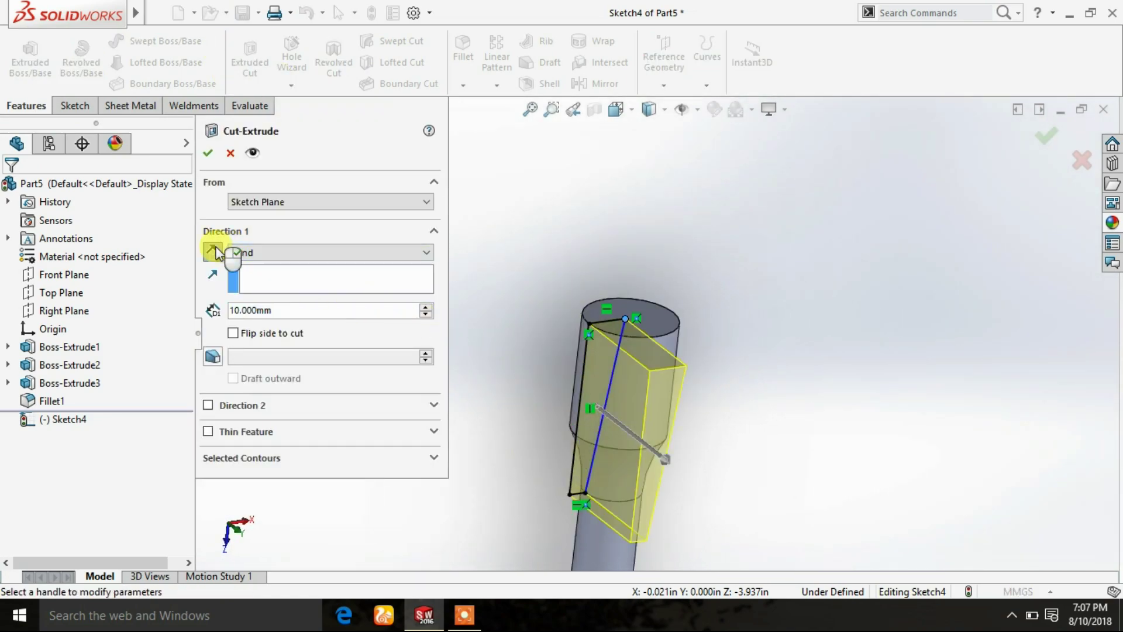
pyautogui.click(262, 253)
pyautogui.click(265, 351)
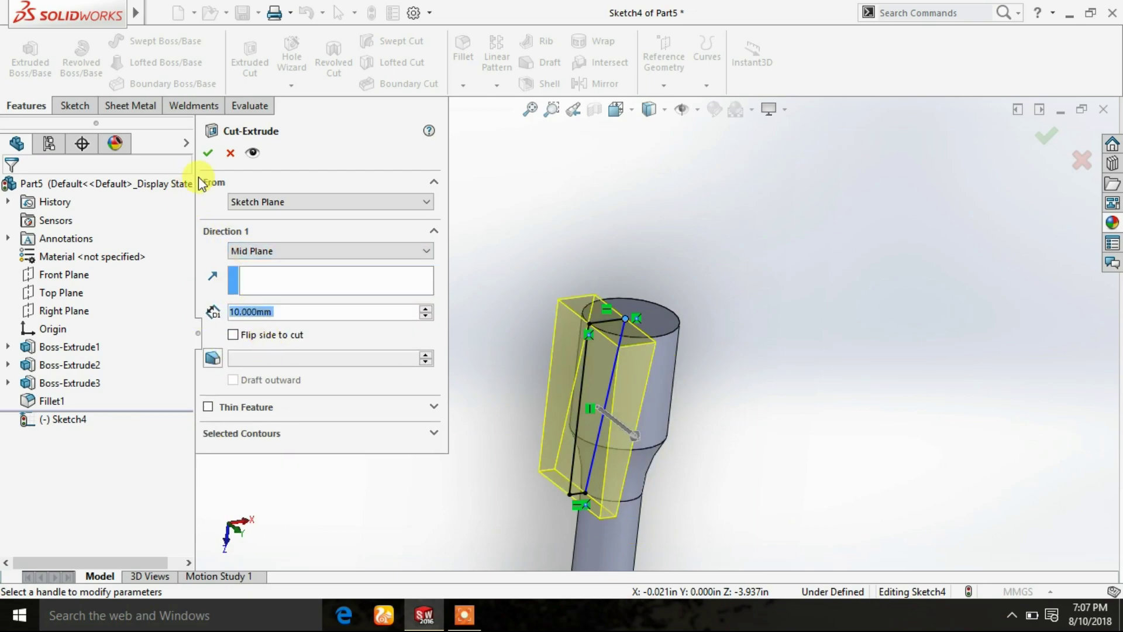
pyautogui.click(207, 153)
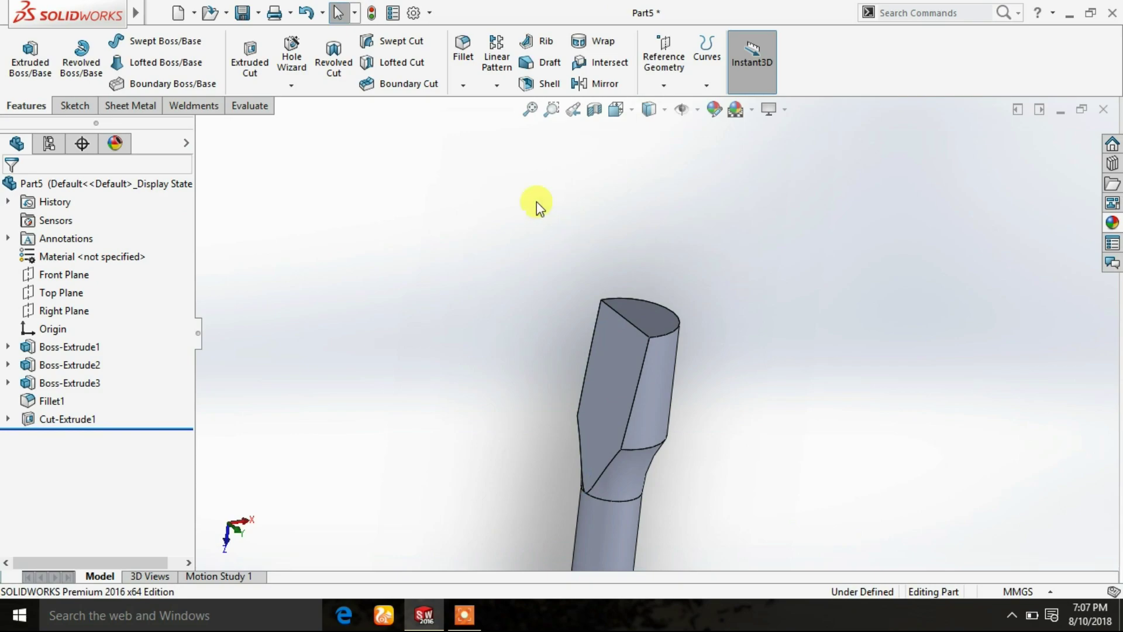
# Mirror the extruded cut about the Right Plane to taper the opposite side of the tip
pyautogui.click(605, 88)
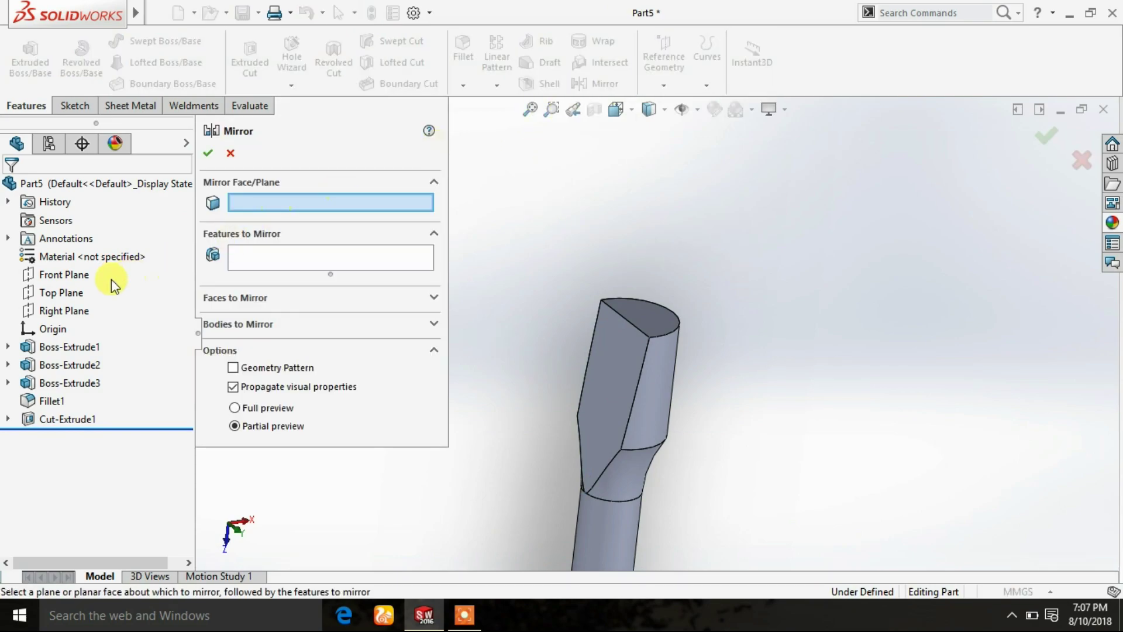
pyautogui.click(73, 294)
pyautogui.moveTo(468, 290); pyautogui.dragTo(491, 339, button='middle')
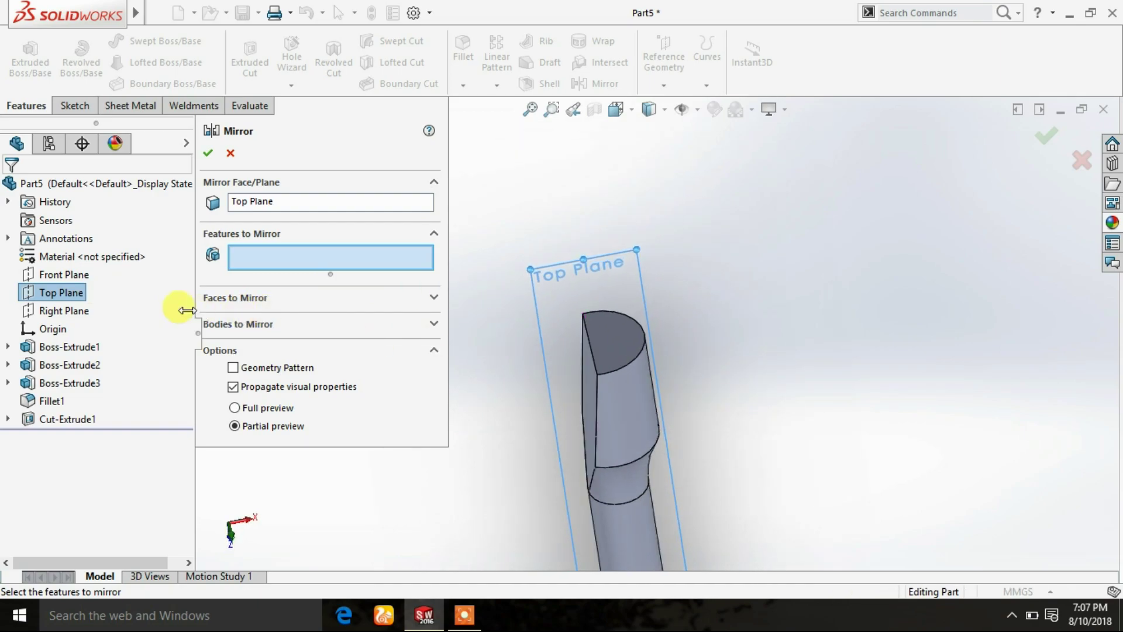
pyautogui.rightClick(275, 201)
pyautogui.click(295, 214)
pyautogui.click(79, 313)
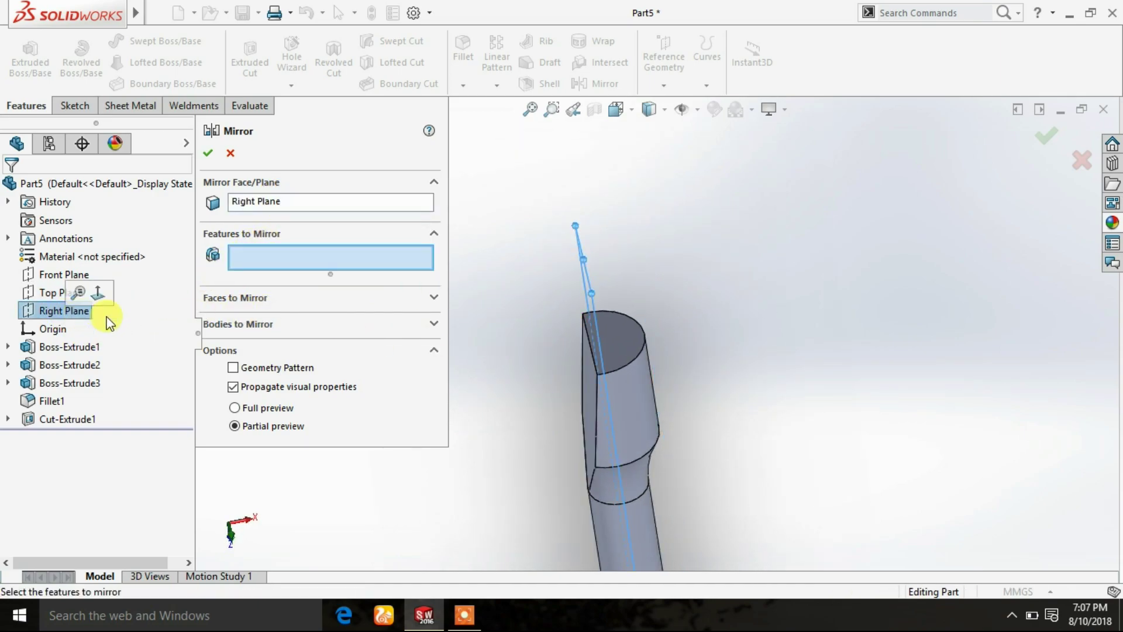
pyautogui.click(69, 416)
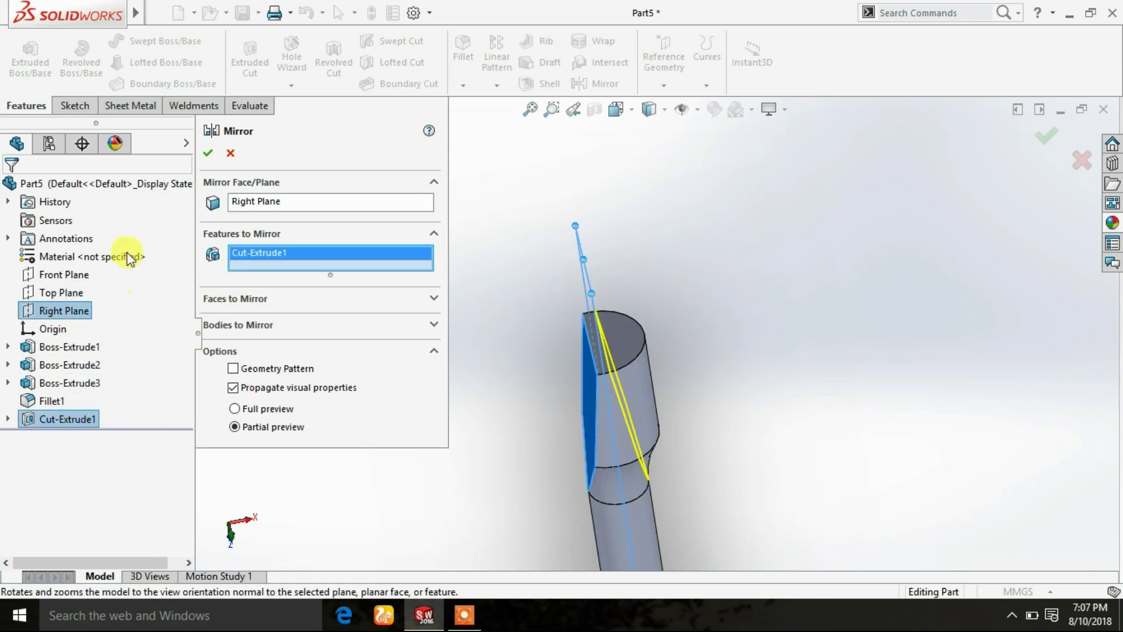
pyautogui.click(206, 153)
pyautogui.moveTo(476, 195); pyautogui.dragTo(581, 371, button='middle')
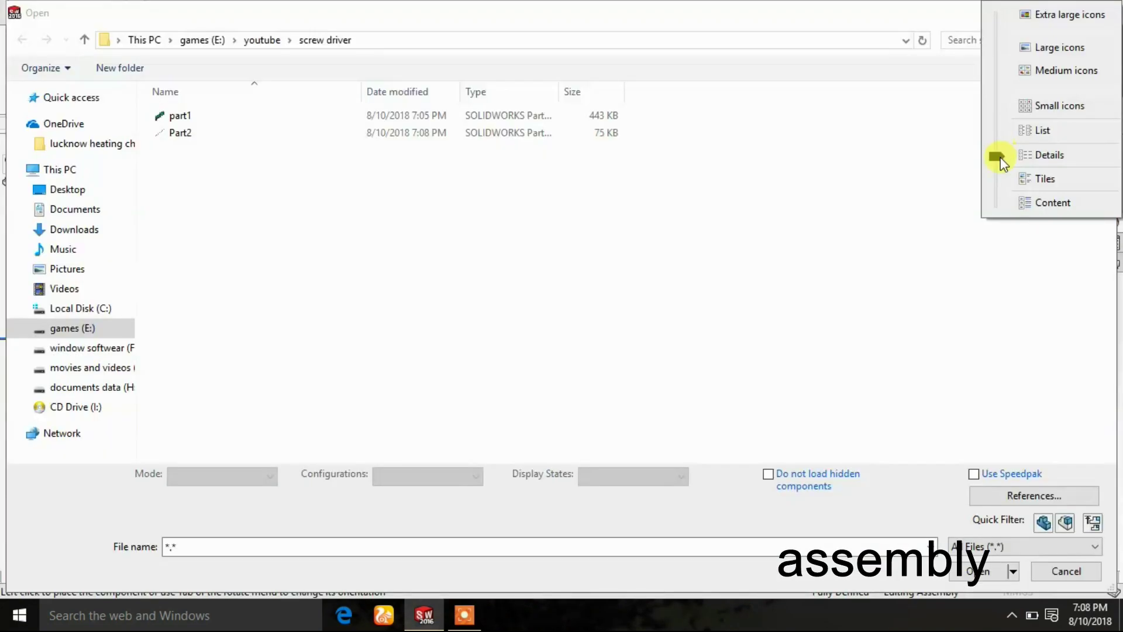
# Show the screw driver folder's files as large icons and place part1, the handle, as the assembly's first component
pyautogui.moveTo(994, 157); pyautogui.dragTo(1010, 54)
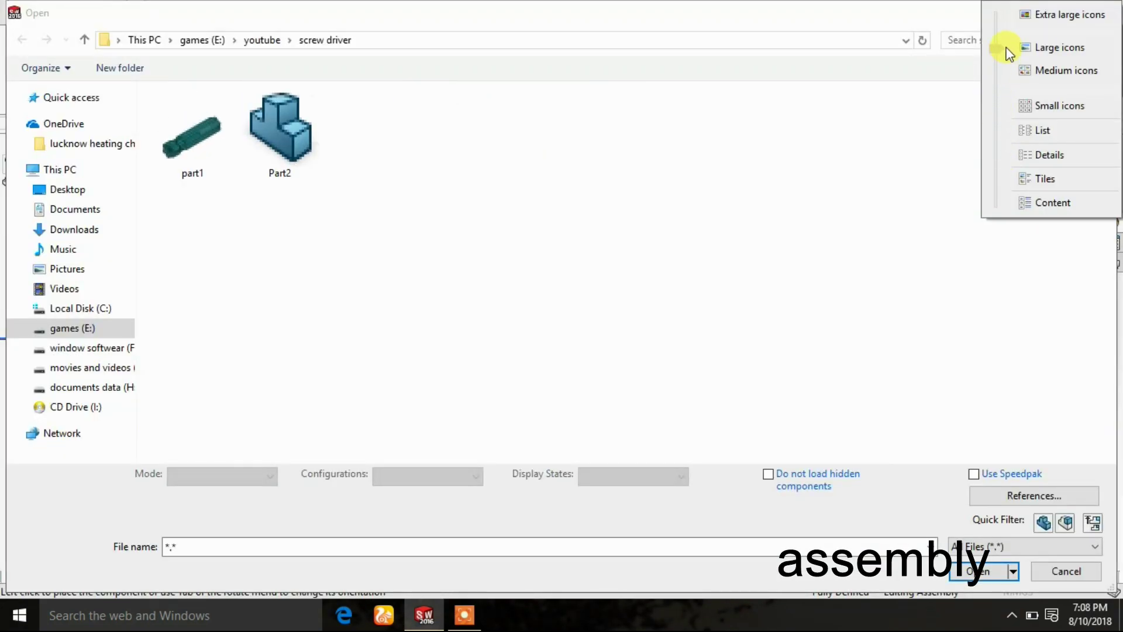
pyautogui.doubleClick(191, 138)
pyautogui.click(687, 389)
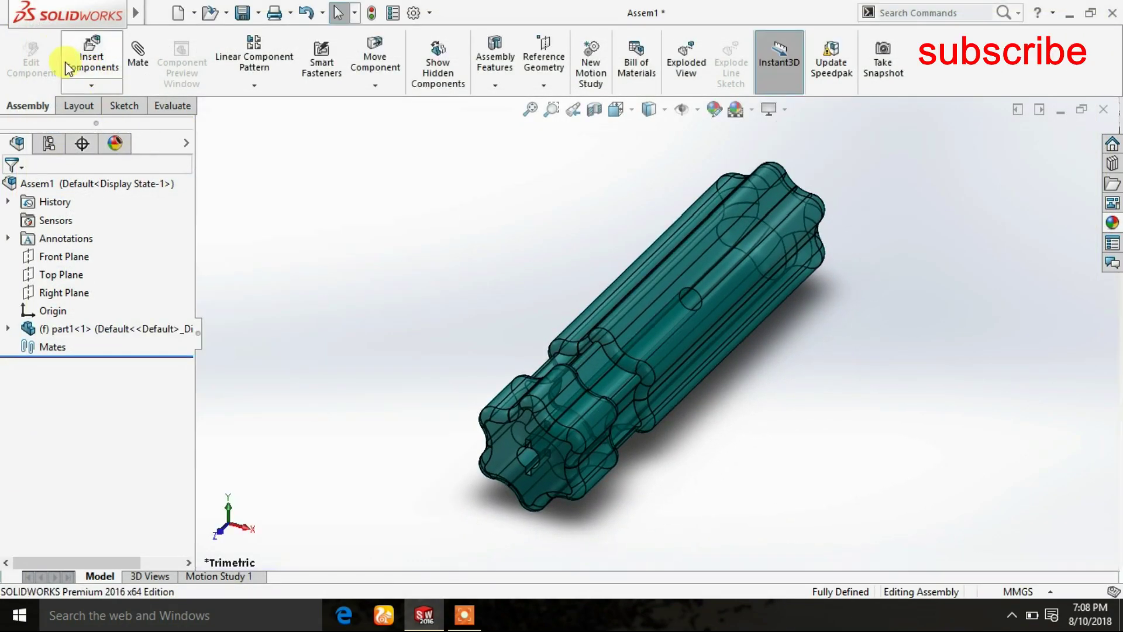